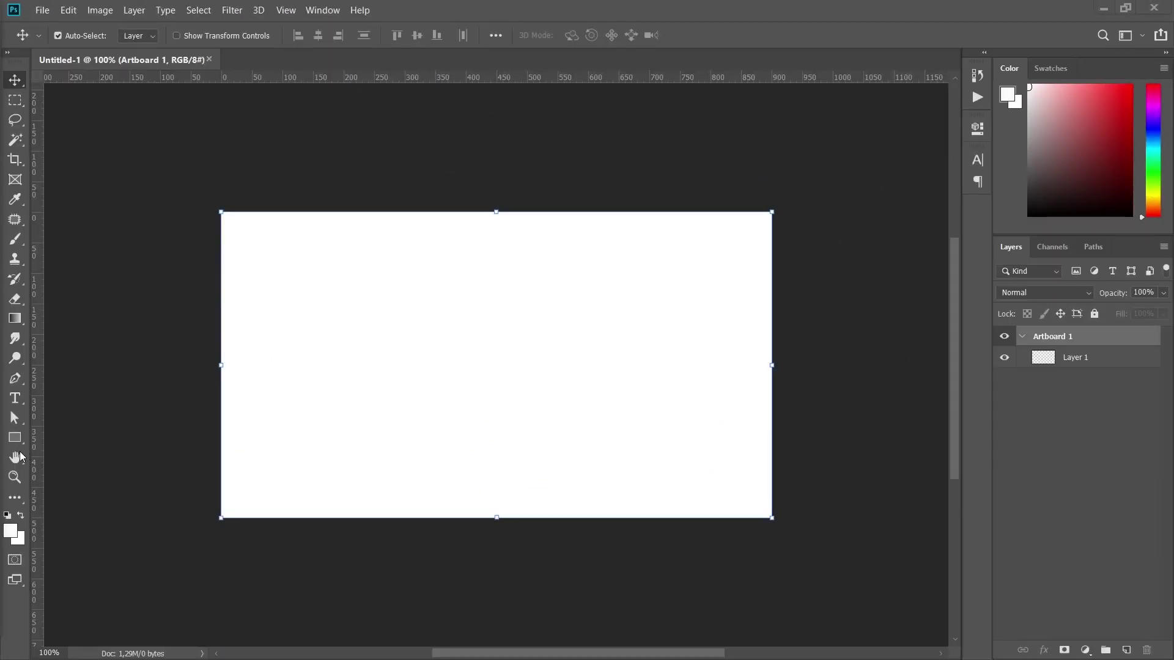
- Draw a 236 px circle, move it to X 162, Y 128, and fill it dark grey
{"action": "left_click", "coordinate": [14, 438]}
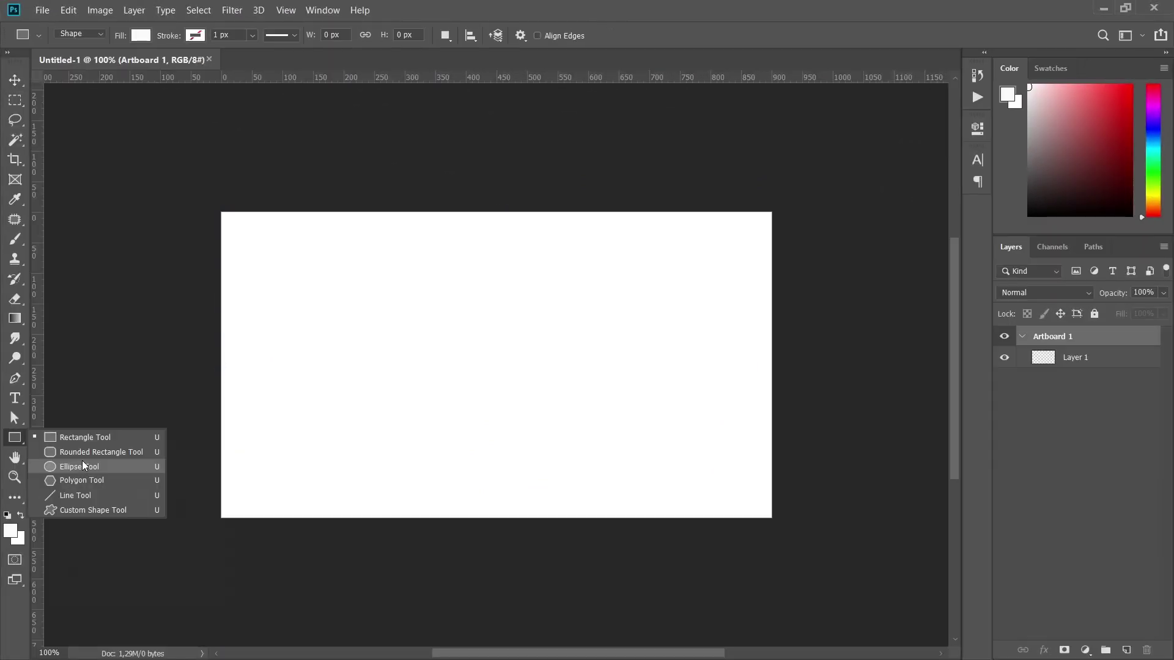
{"action": "left_click", "coordinate": [76, 467]}
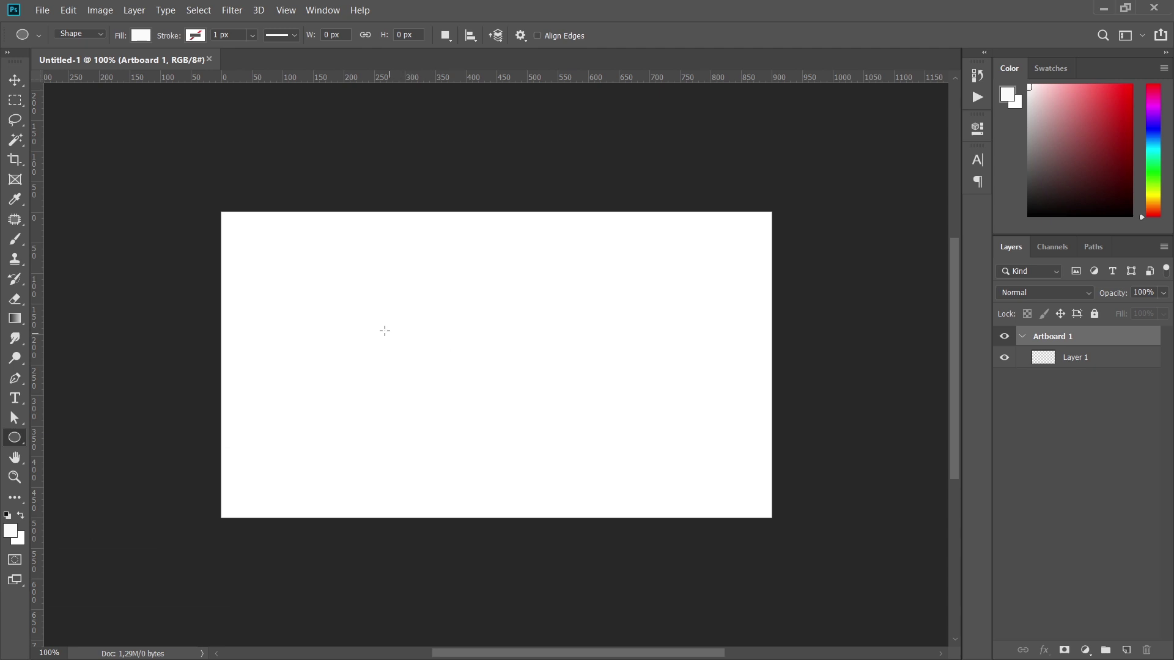
{"action": "mouse_move", "coordinate": [384, 330]}
{"action": "left_mouse_down"}
{"action": "mouse_move", "coordinate": [518, 484]}
{"action": "mouse_move", "coordinate": [529, 475]}
{"action": "left_mouse_up"}
{"action": "key", "text": "v"}
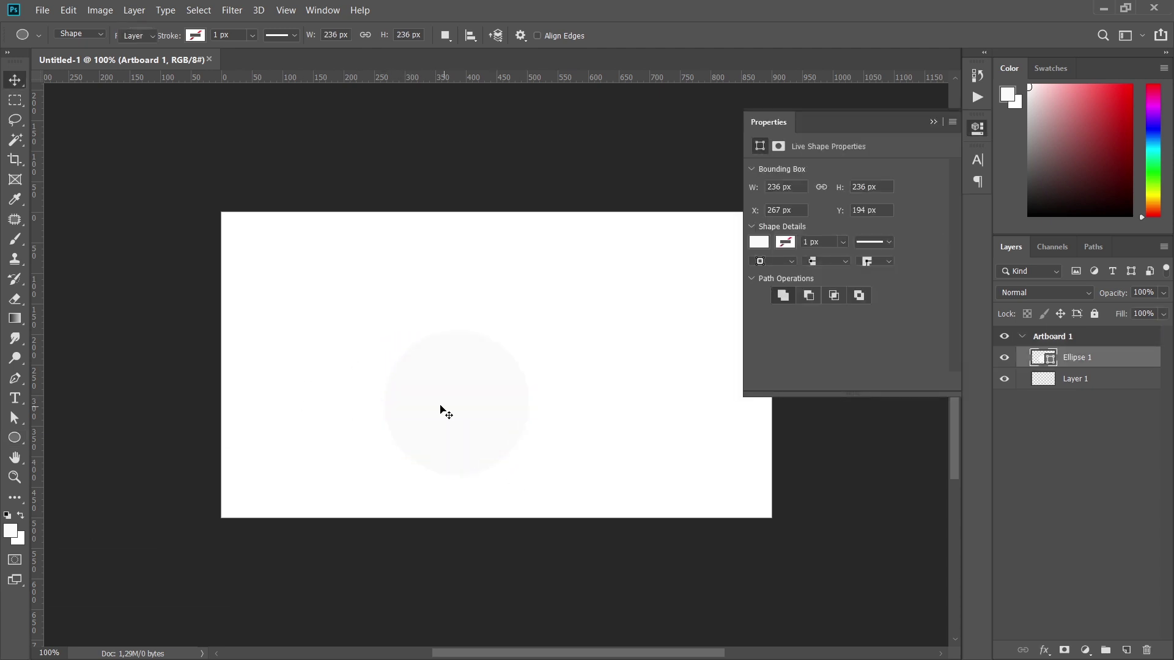
{"action": "mouse_move", "coordinate": [441, 410]}
{"action": "left_mouse_down"}
{"action": "mouse_move", "coordinate": [383, 367]}
{"action": "mouse_move", "coordinate": [369, 370]}
{"action": "left_mouse_up"}
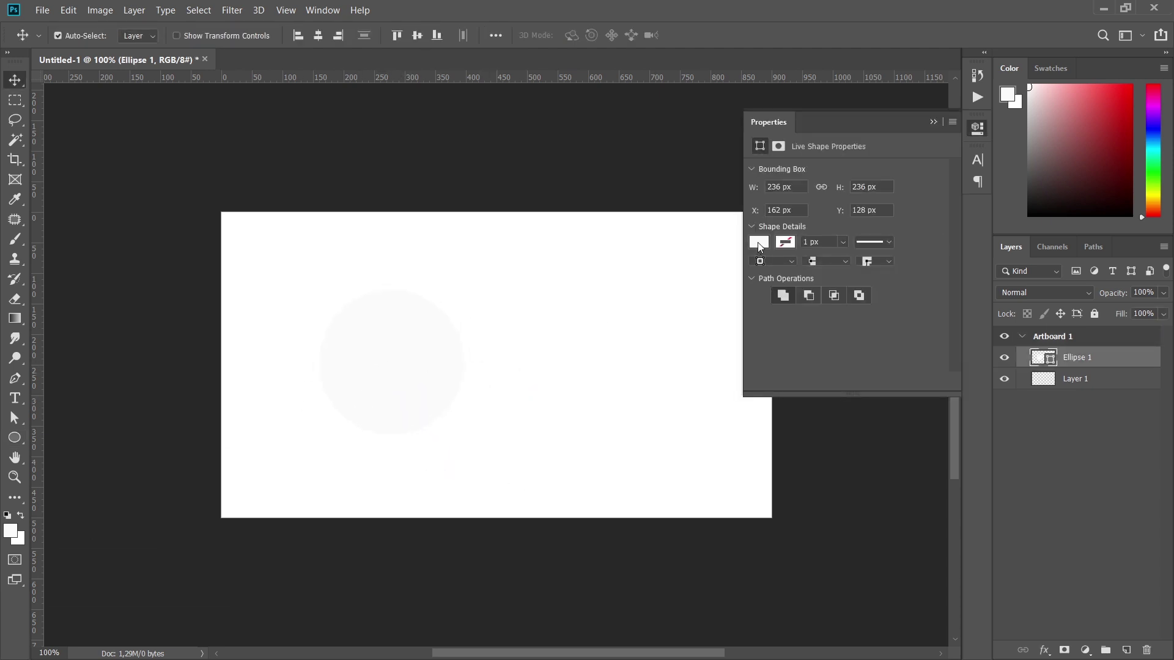
{"action": "left_click", "coordinate": [759, 248]}
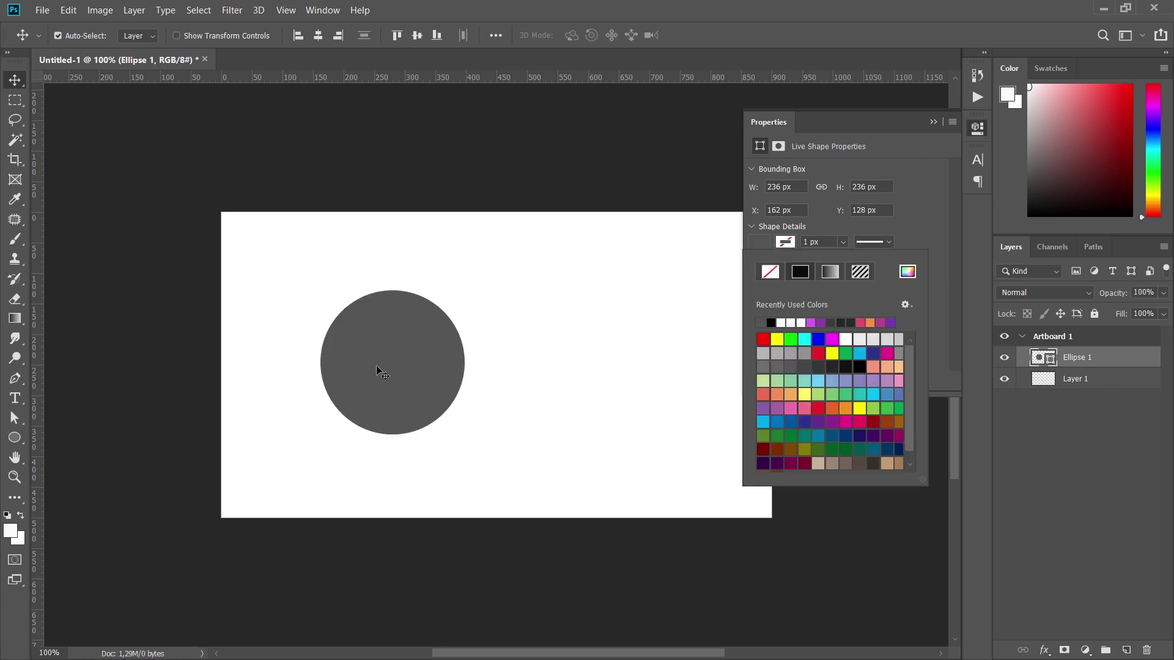
{"action": "key", "text": "Return"}
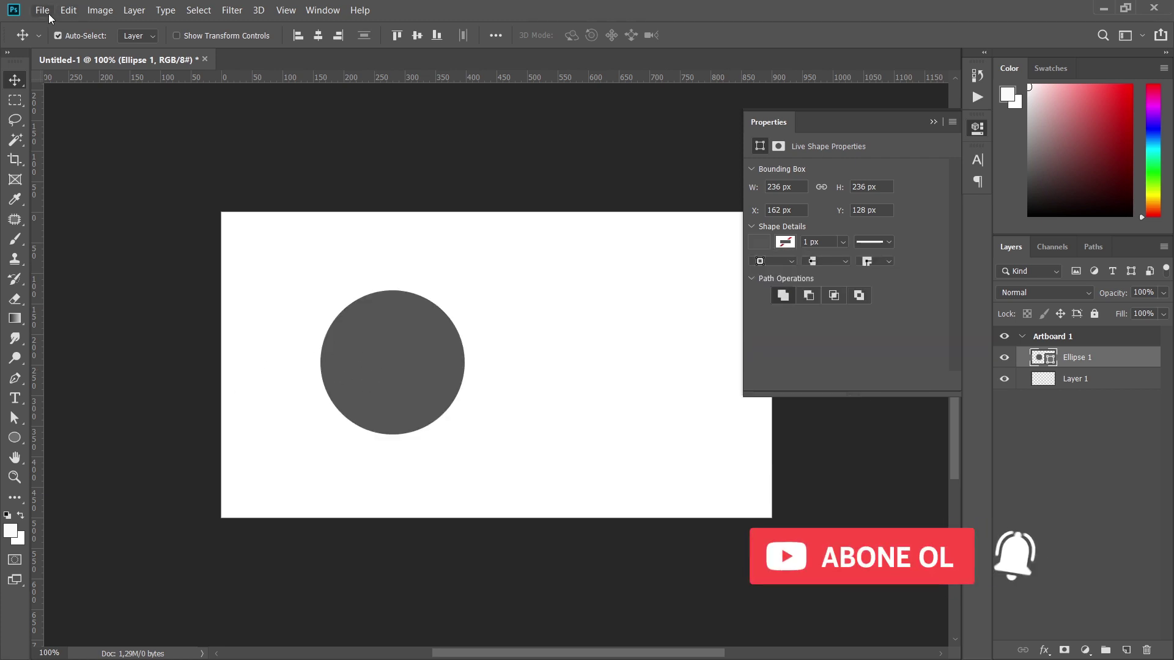
- Embed image2.jpg as a new layer above Ellipse 1 and commit the placement
{"action": "left_click", "coordinate": [42, 11]}
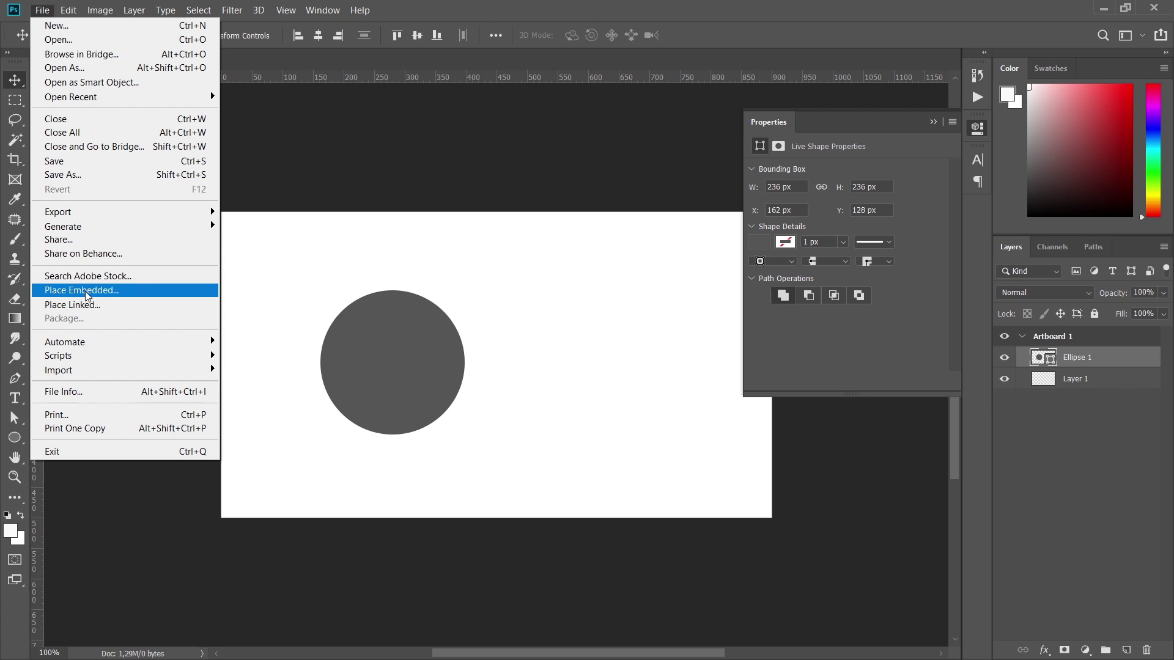
{"action": "left_click", "coordinate": [86, 291]}
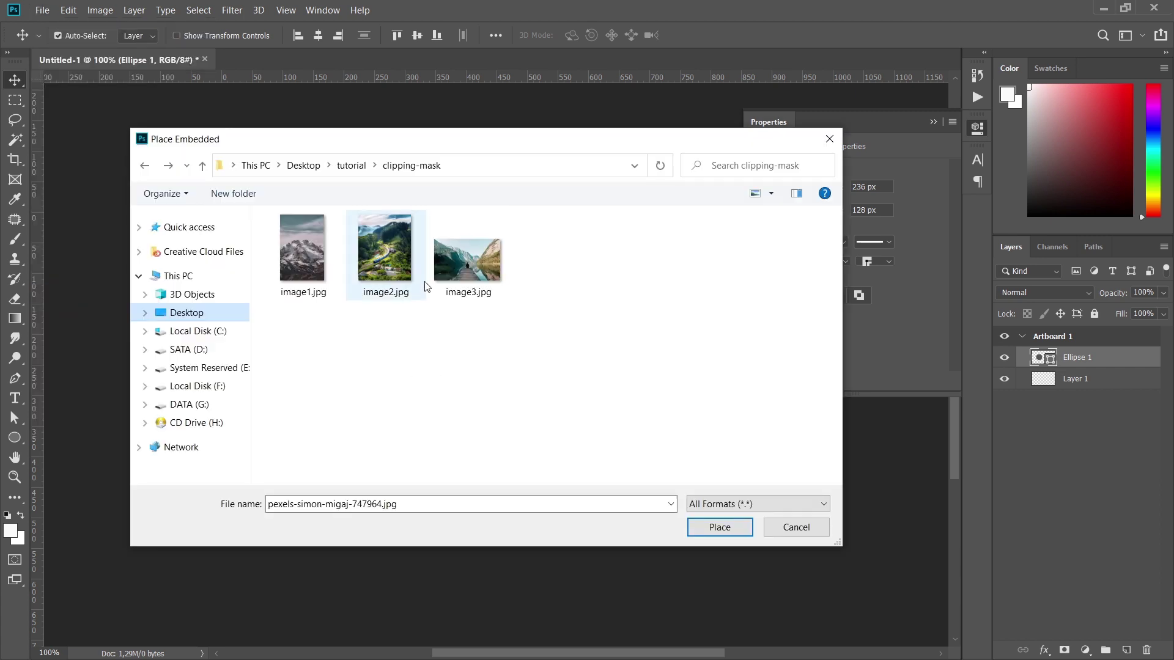
{"action": "left_click", "coordinate": [385, 254]}
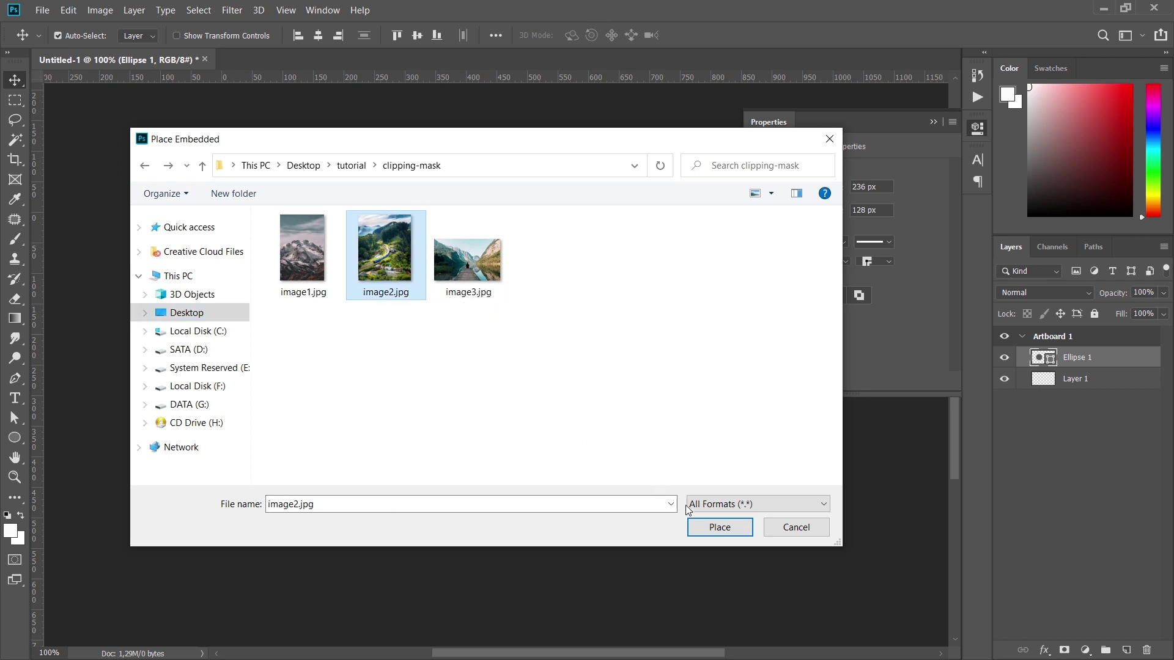
{"action": "left_click", "coordinate": [718, 527]}
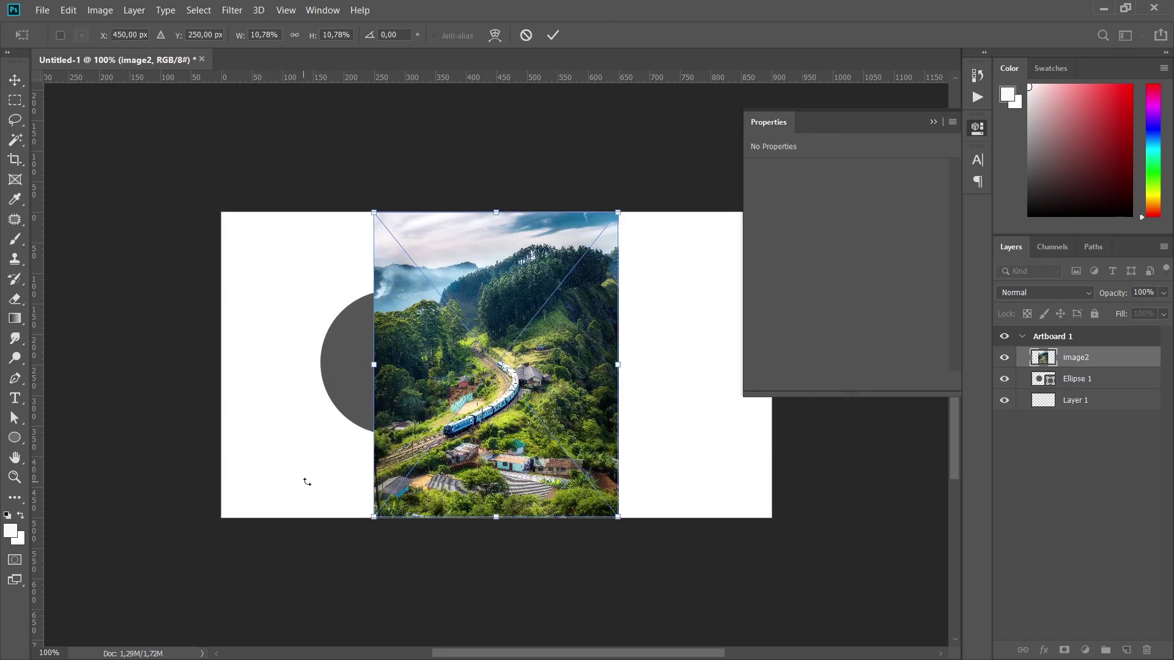
{"action": "key", "text": "Return"}
{"action": "key", "text": "ctrl+0"}
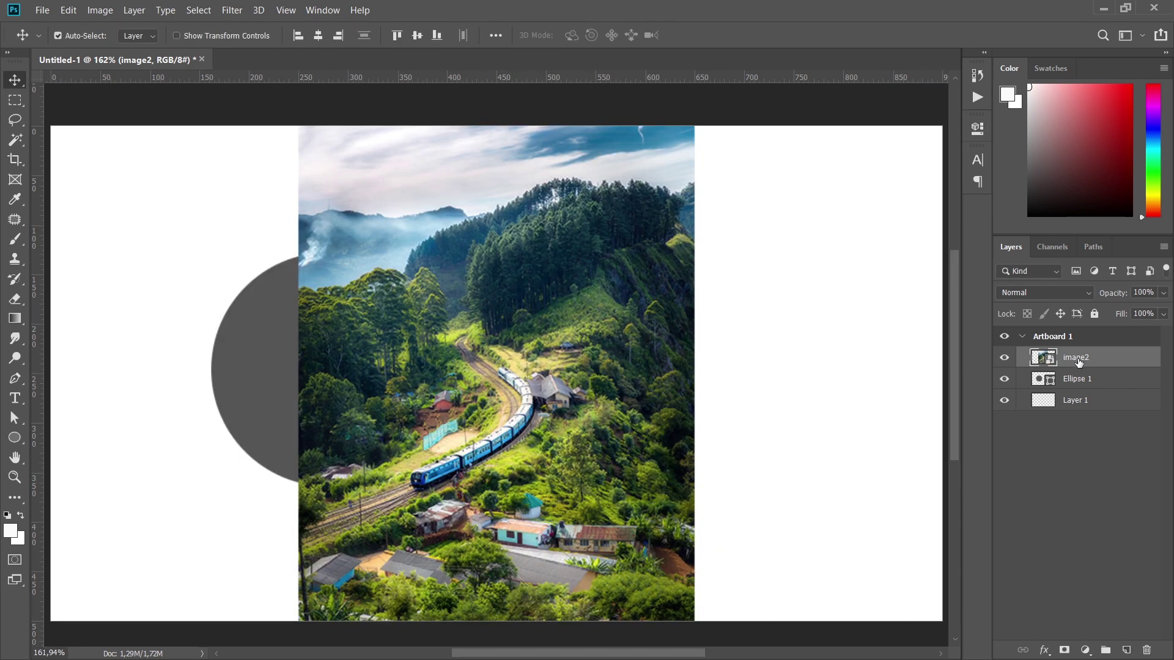
- Clip image2 into the grey circle and shift it left so the train fills it
{"action": "right_click", "coordinate": [1076, 363]}
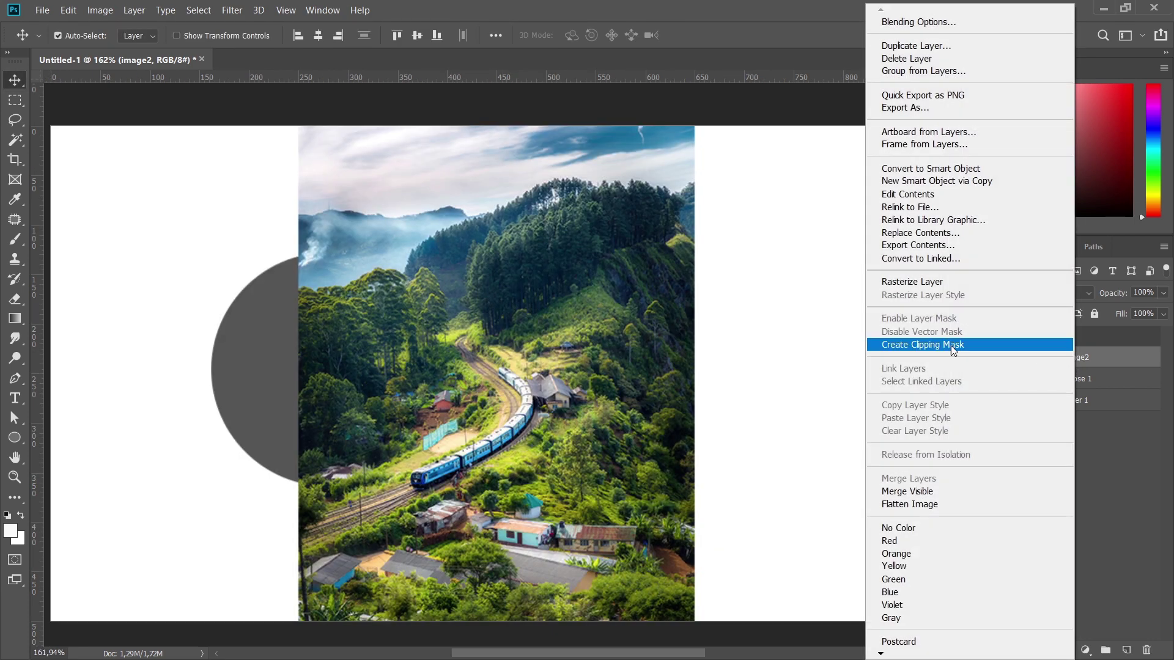
{"action": "left_click", "coordinate": [901, 346]}
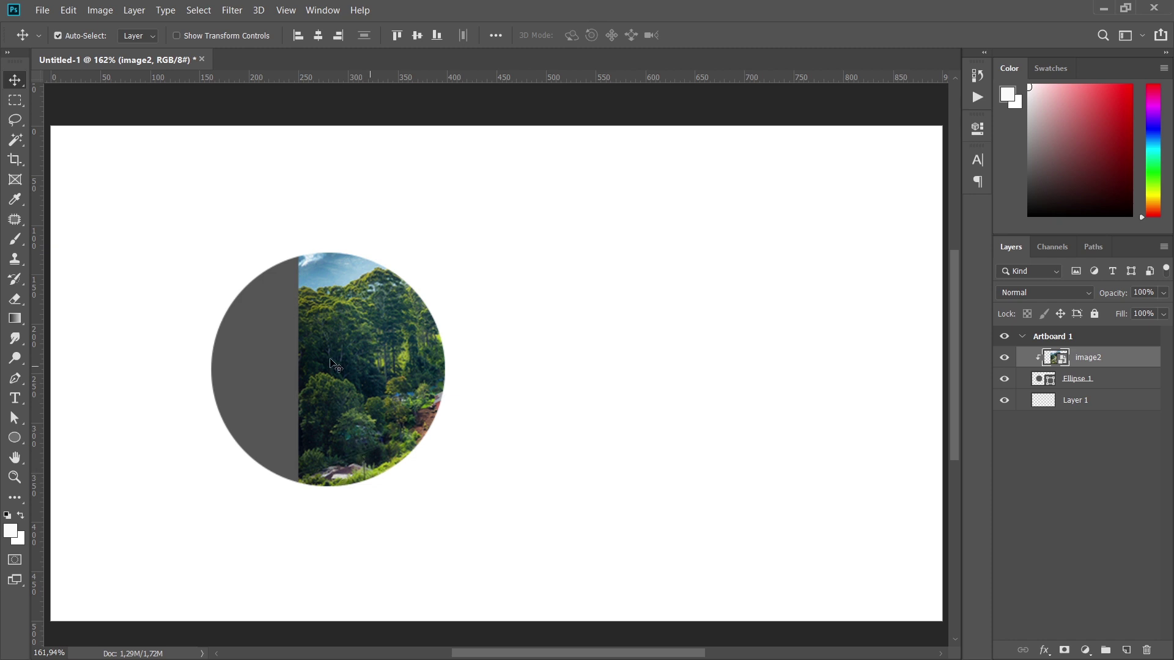
{"action": "left_click_drag", "start_coordinate": [381, 384], "coordinate": [232, 383]}
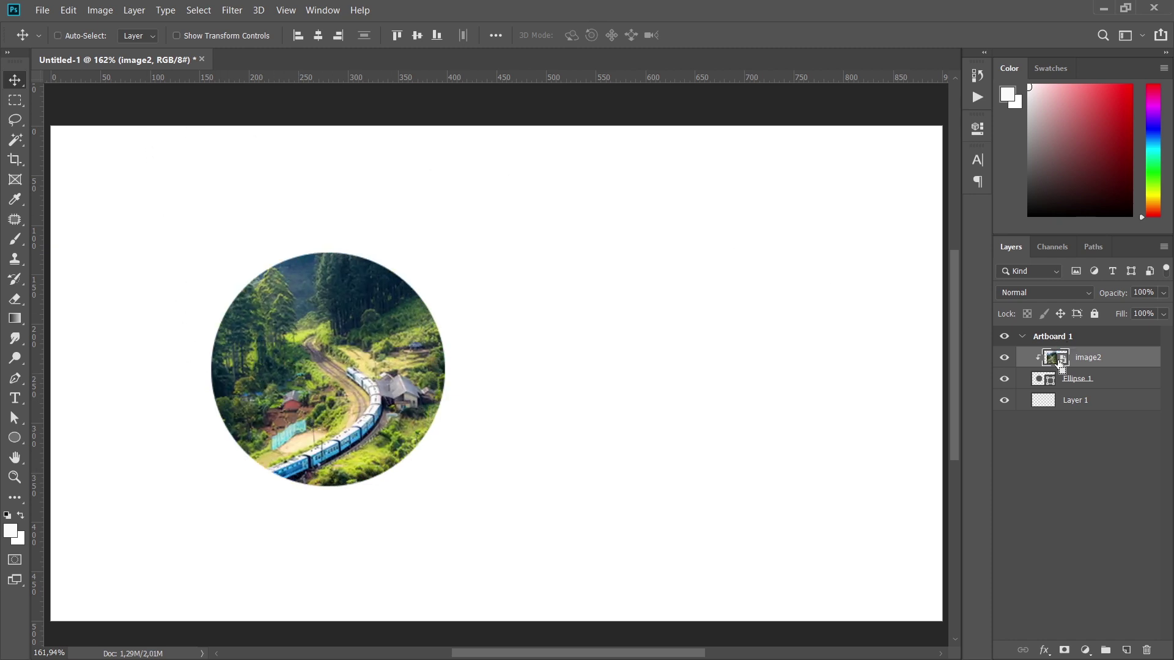
{"action": "left_click", "coordinate": [1062, 359], "text": "ctrl"}
- Delete the image2 layer and add a guide layout of 3 columns with 0 gutter
{"action": "key", "text": "ctrl+d"}
{"action": "key", "text": "Delete"}
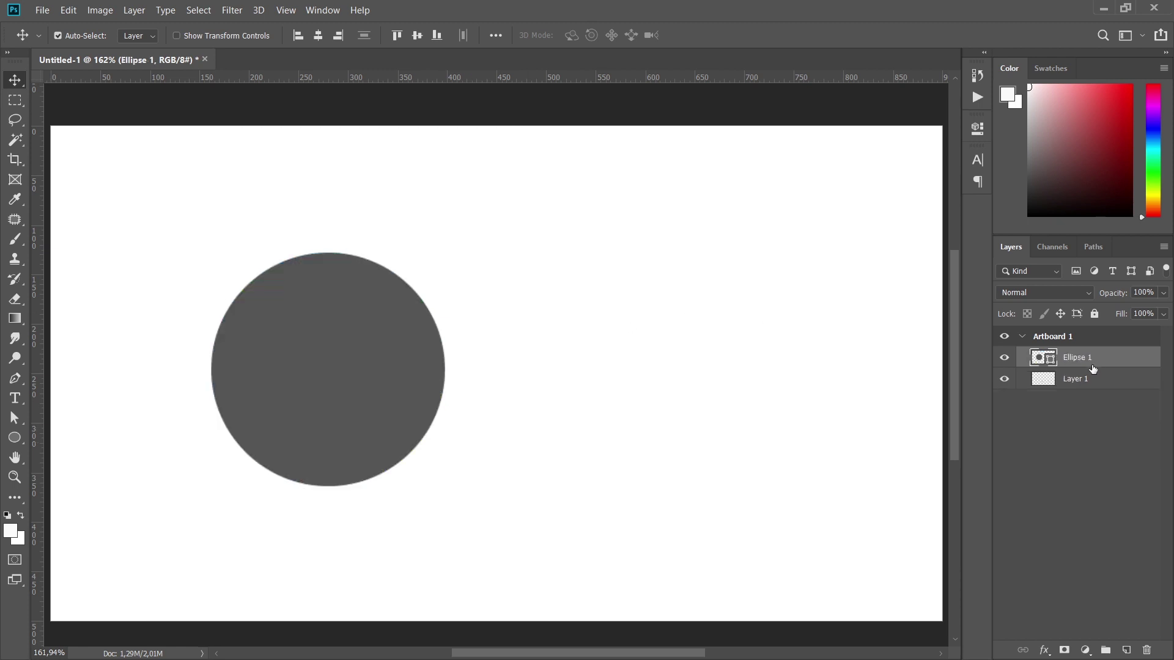
{"action": "left_click", "coordinate": [284, 10]}
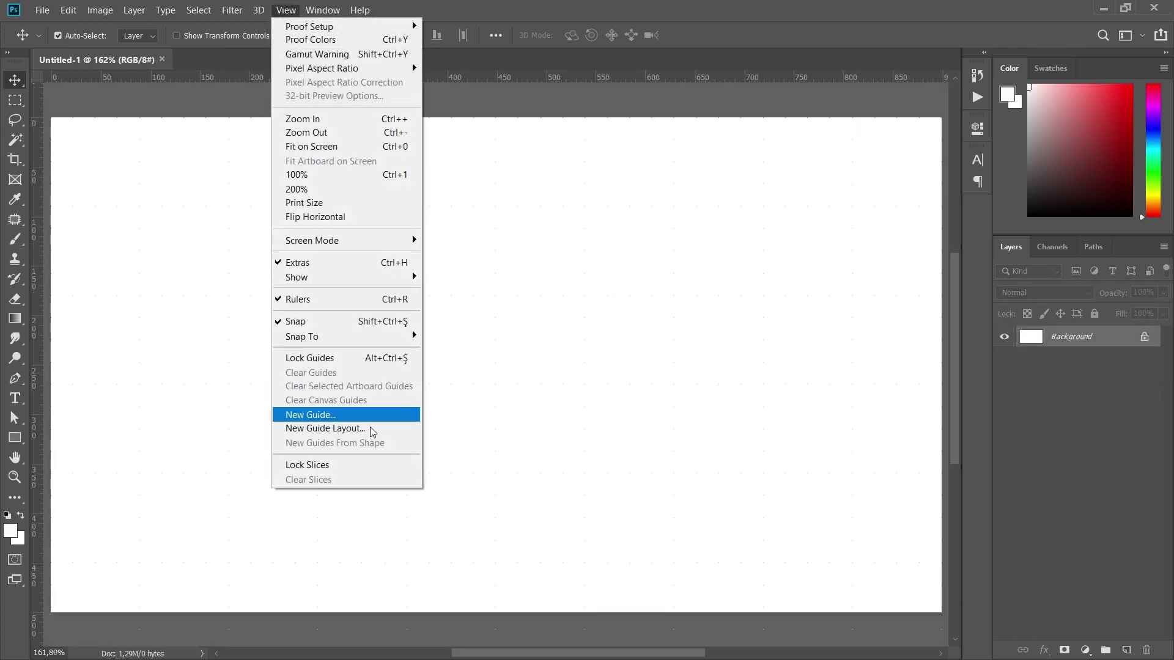
{"action": "left_click", "coordinate": [318, 430]}
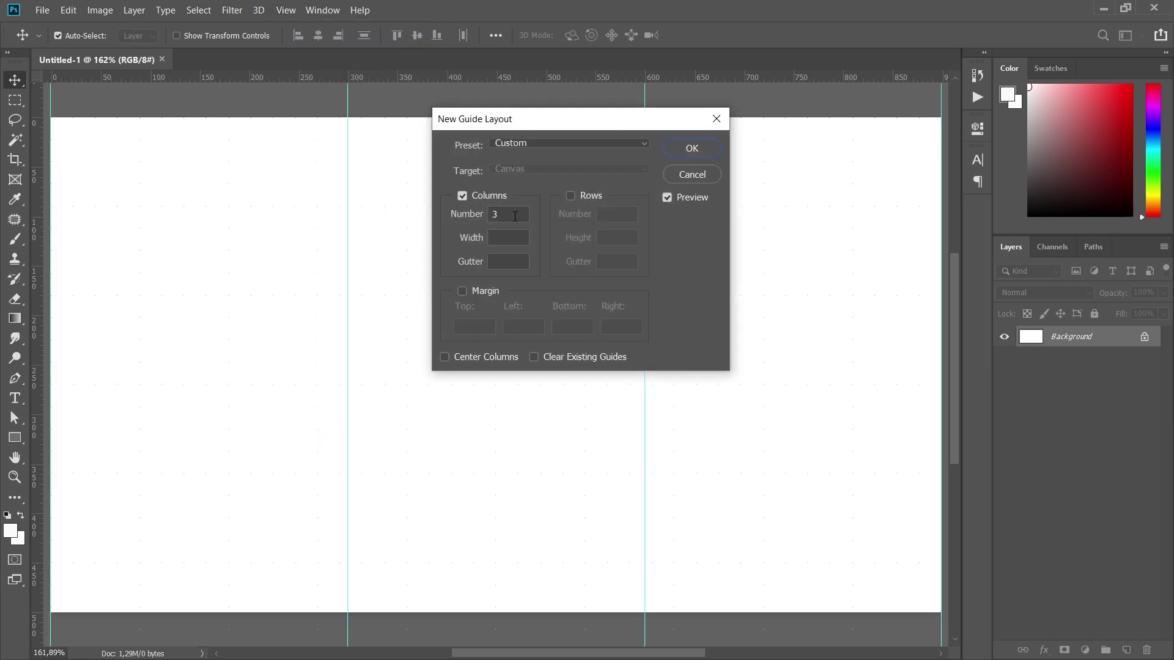
{"action": "double_click", "coordinate": [511, 214]}
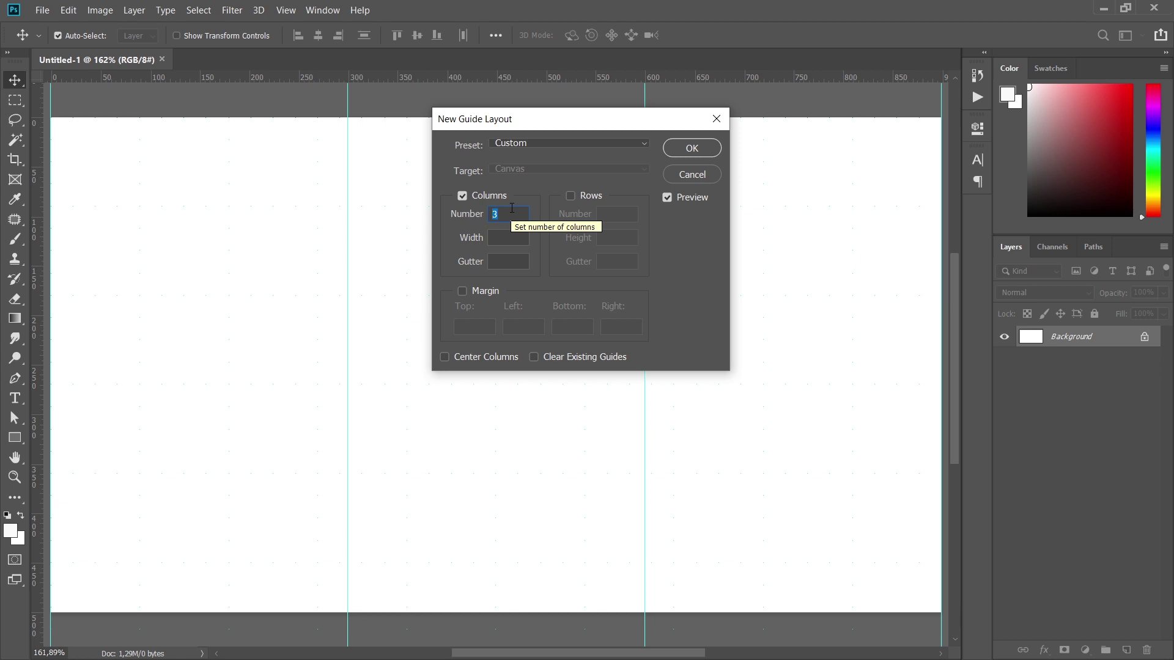
{"action": "left_click", "coordinate": [511, 214]}
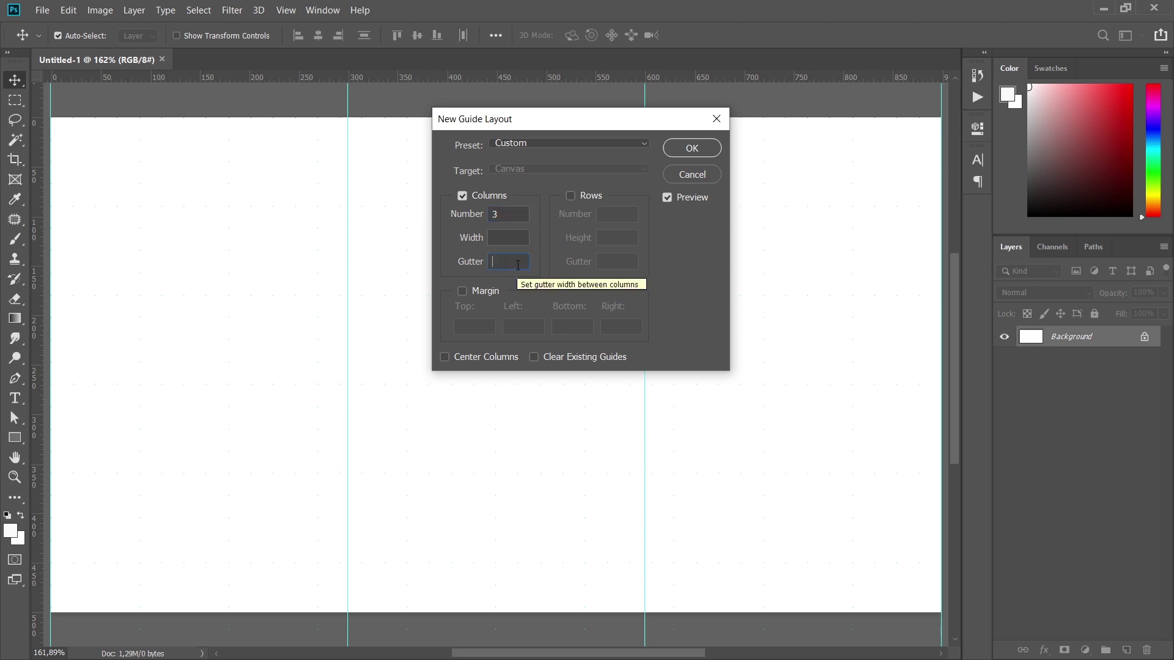
{"action": "type", "text": "20"}
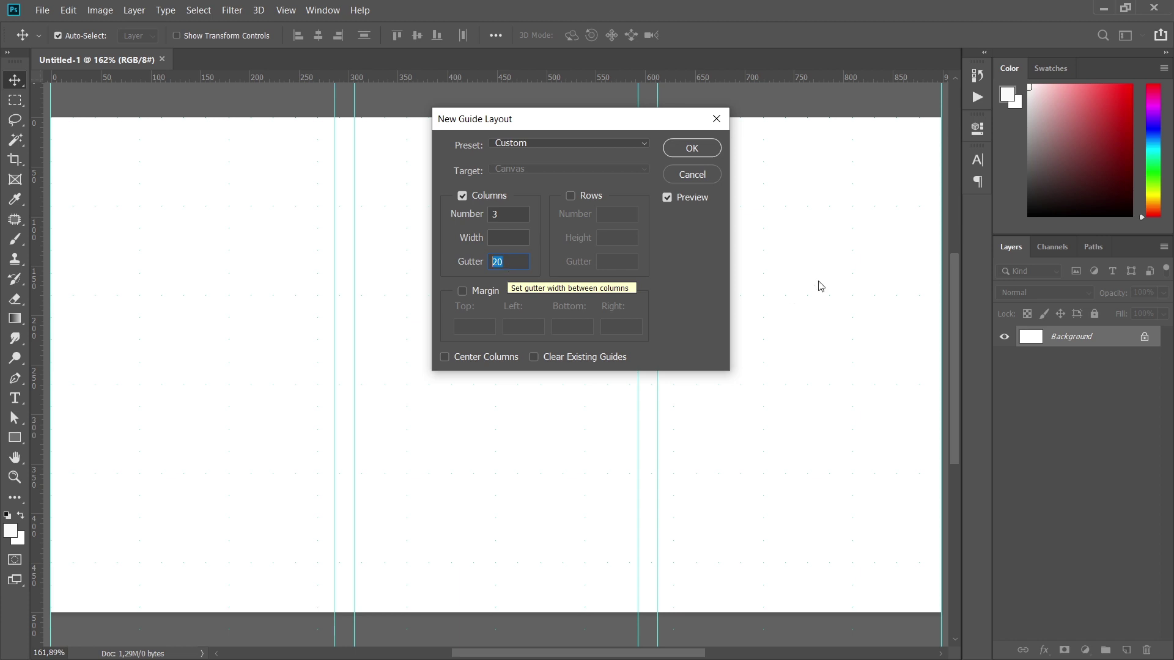
{"action": "type", "text": "0"}
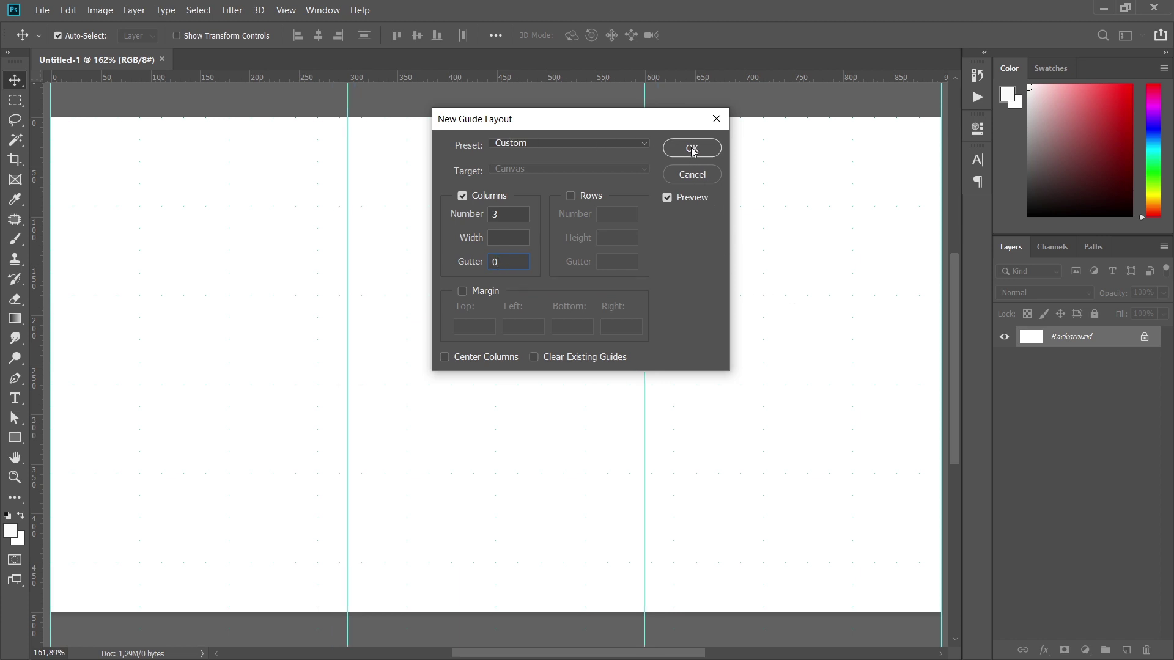
{"action": "left_click", "coordinate": [695, 154]}
{"action": "left_click", "coordinate": [15, 441]}
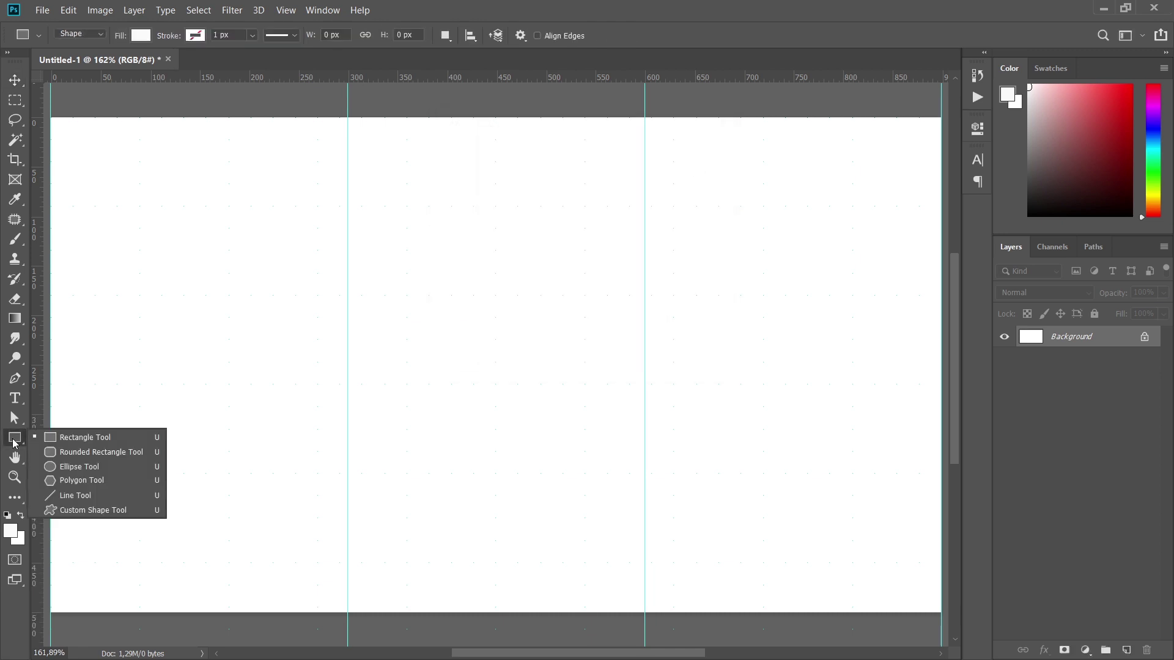
- Draw a light green 300 × 534 px rectangle over the left column and duplicate it twice
{"action": "left_click", "coordinate": [118, 443]}
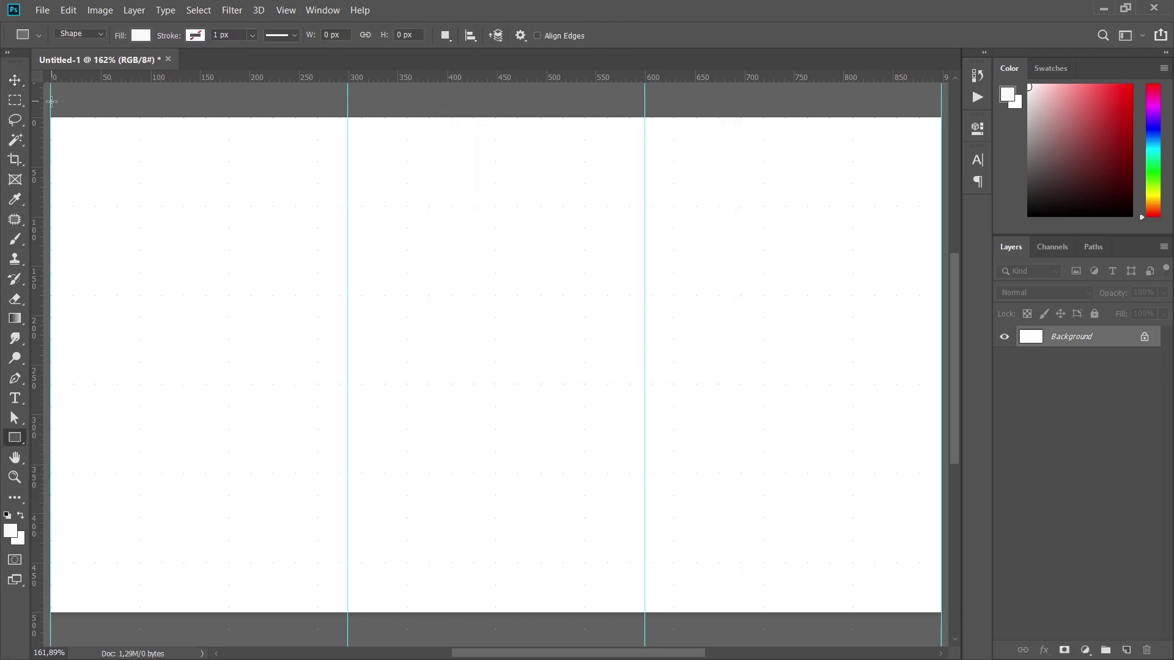
{"action": "left_click_drag", "start_coordinate": [51, 101], "coordinate": [346, 629]}
{"action": "key", "text": "v"}
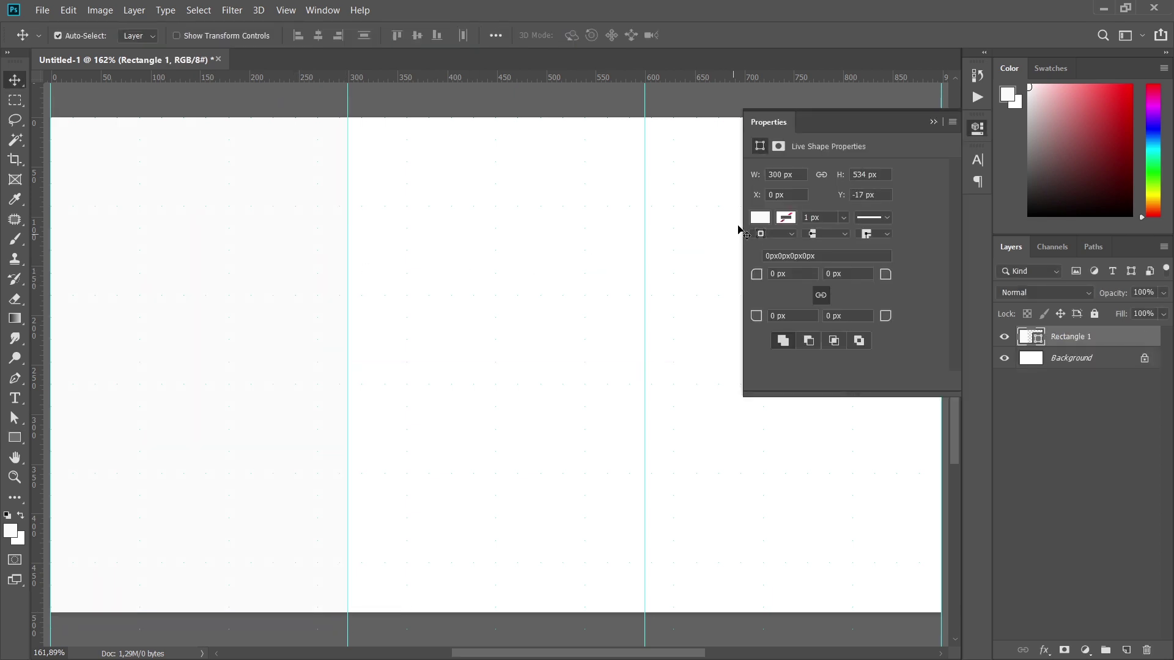
{"action": "left_click", "coordinate": [758, 218]}
{"action": "left_click", "coordinate": [818, 370]}
{"action": "left_click", "coordinate": [1107, 341]}
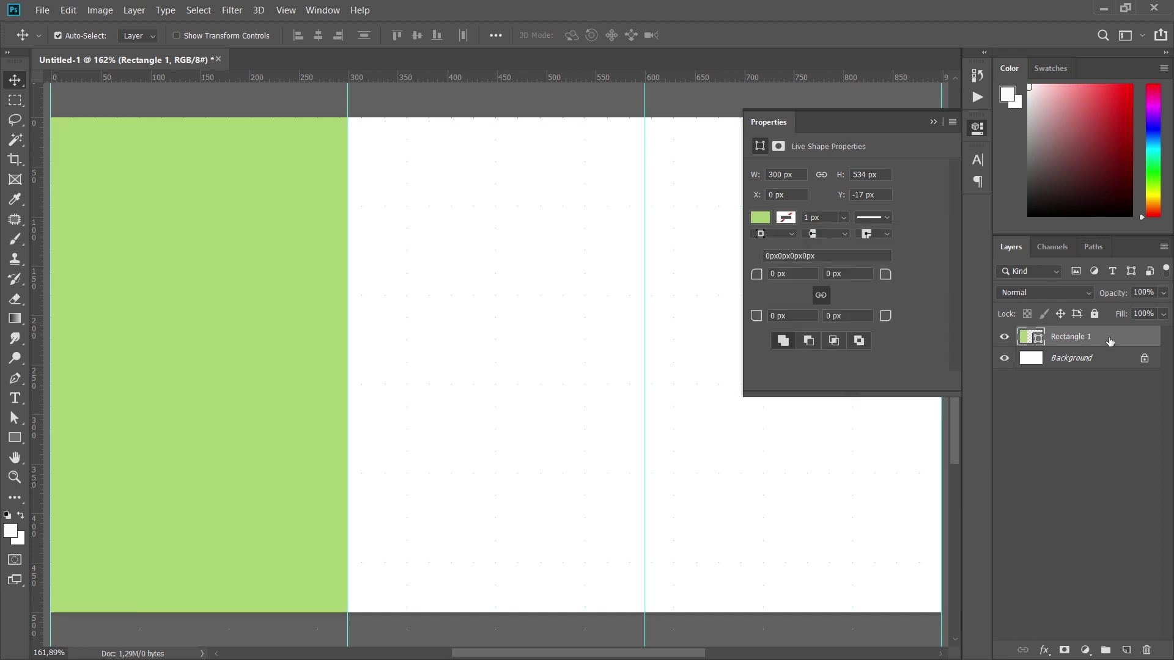
{"action": "key", "text": "ctrl+j"}
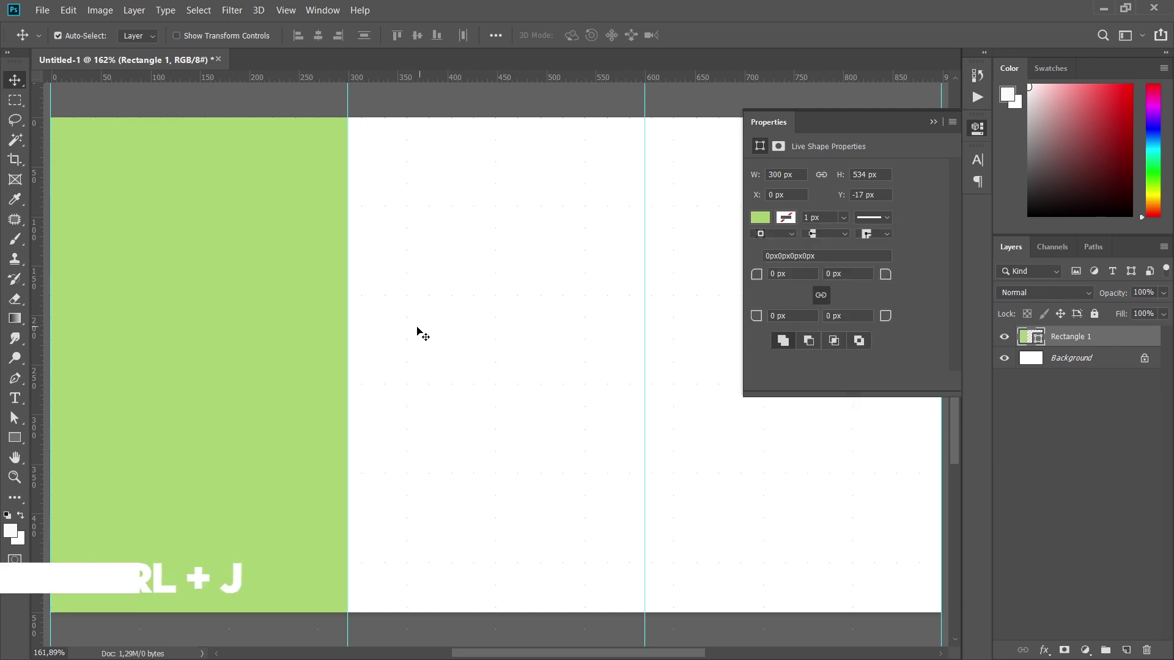
{"action": "key", "text": "ctrl+j"}
{"action": "key", "text": "ctrl+j"}
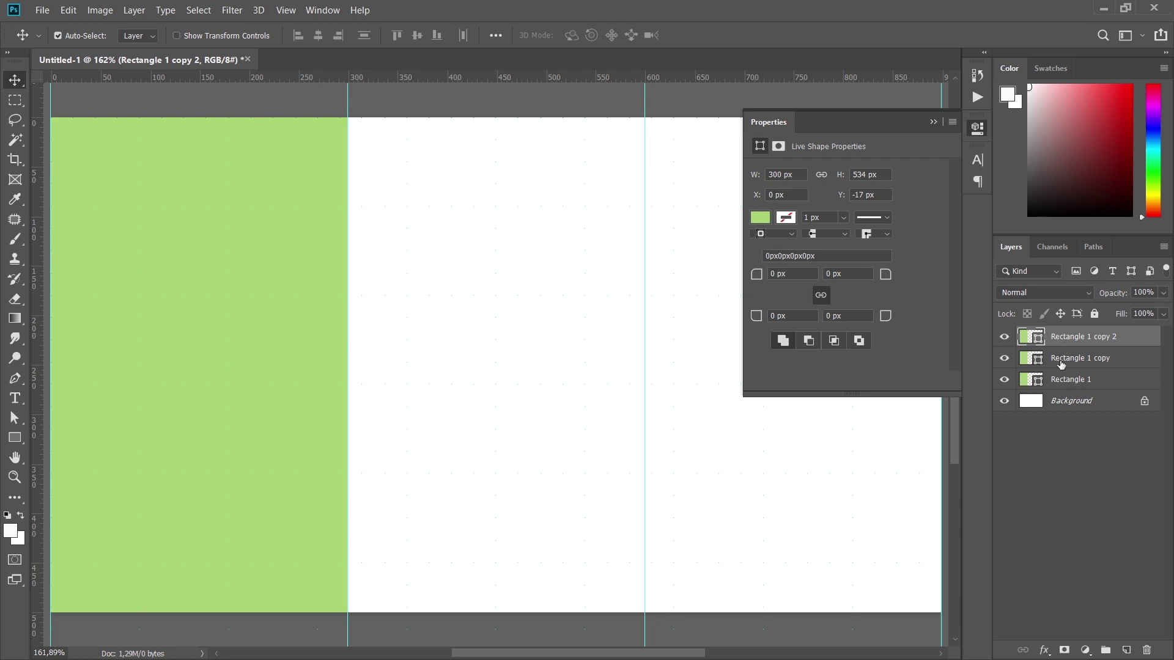
- Move the top rectangle copy to X 300 in the middle column and fill it pale green
{"action": "left_click_drag", "start_coordinate": [148, 246], "coordinate": [437, 253]}
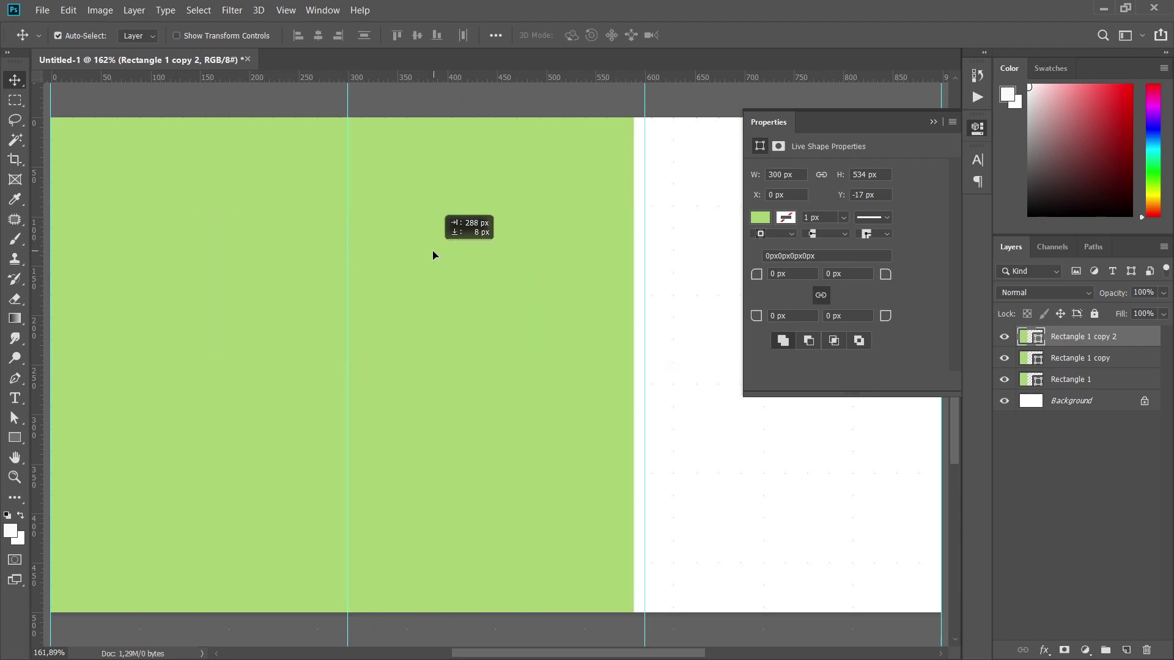
{"action": "left_click_drag", "start_coordinate": [437, 254], "coordinate": [440, 250]}
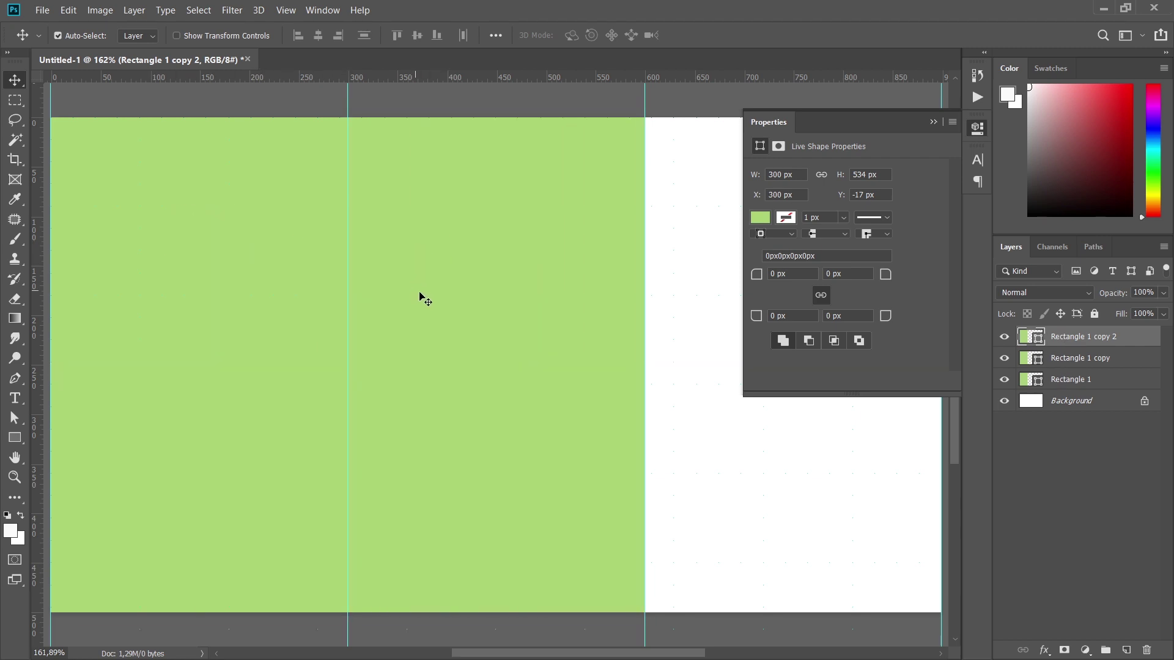
{"action": "left_click", "coordinate": [761, 219]}
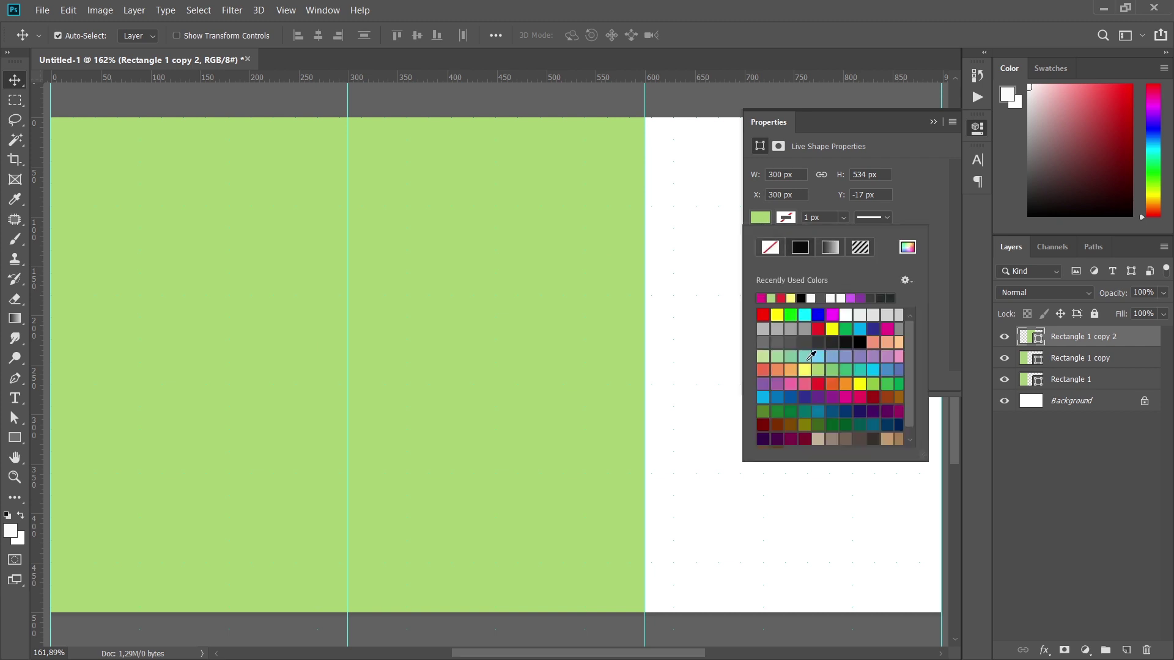
{"action": "left_click", "coordinate": [786, 359]}
- Move Rectangle 1 copy into the right column and reorder the rectangle layers
{"action": "left_click", "coordinate": [172, 220]}
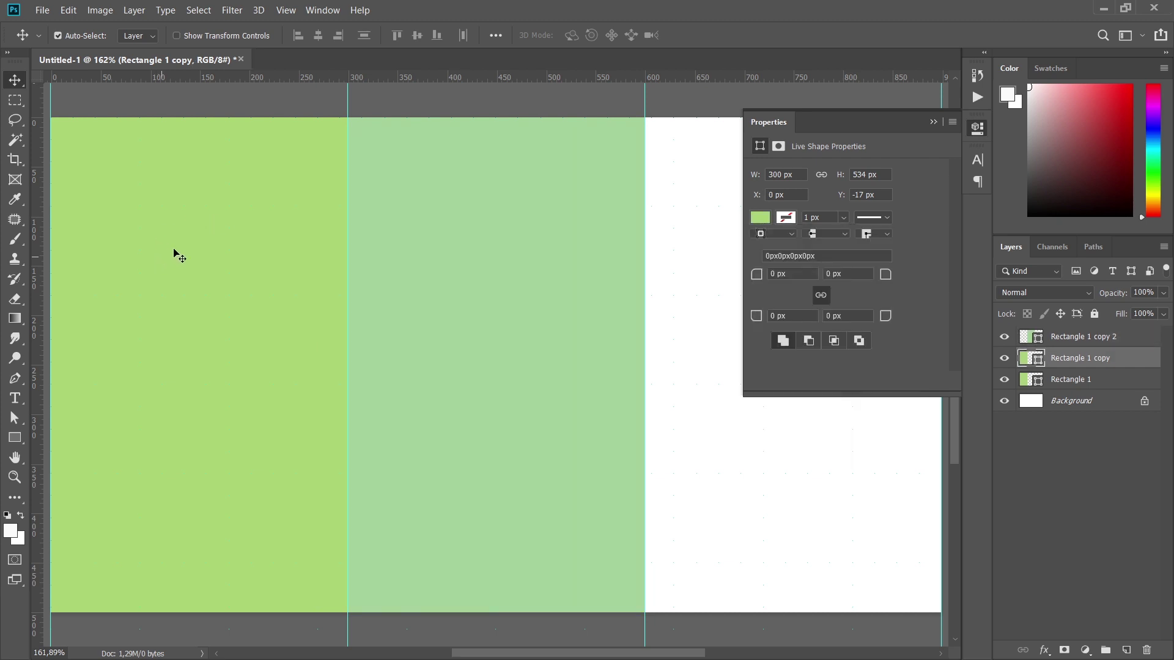
{"action": "left_click_drag", "start_coordinate": [138, 258], "coordinate": [743, 251]}
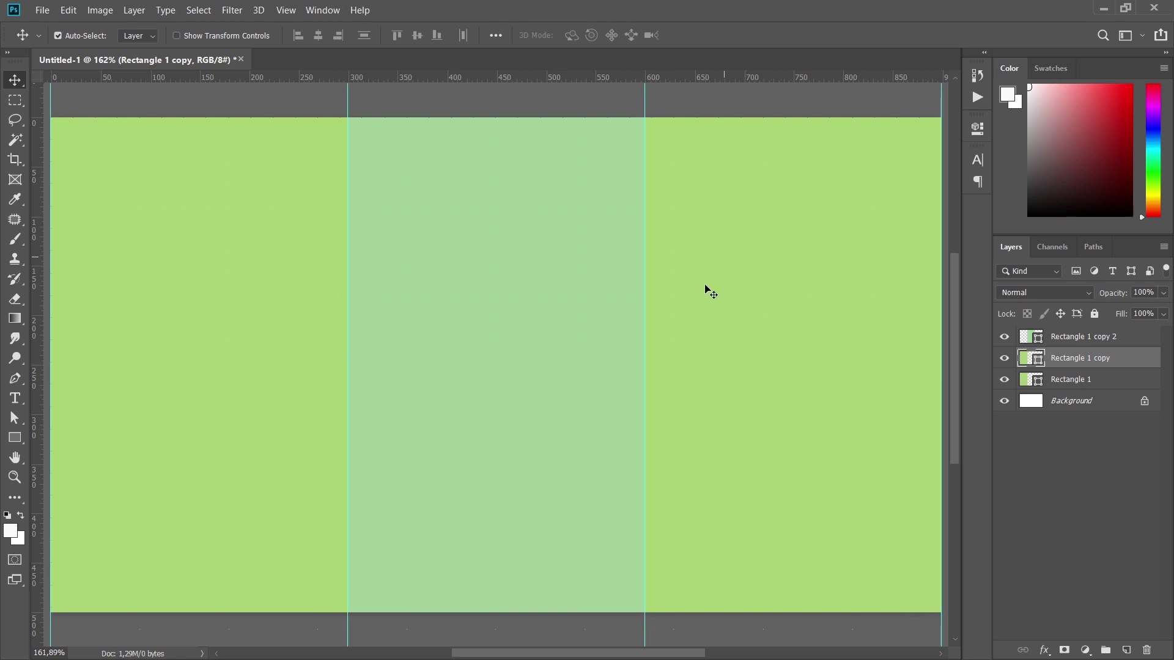
{"action": "left_click", "coordinate": [748, 316]}
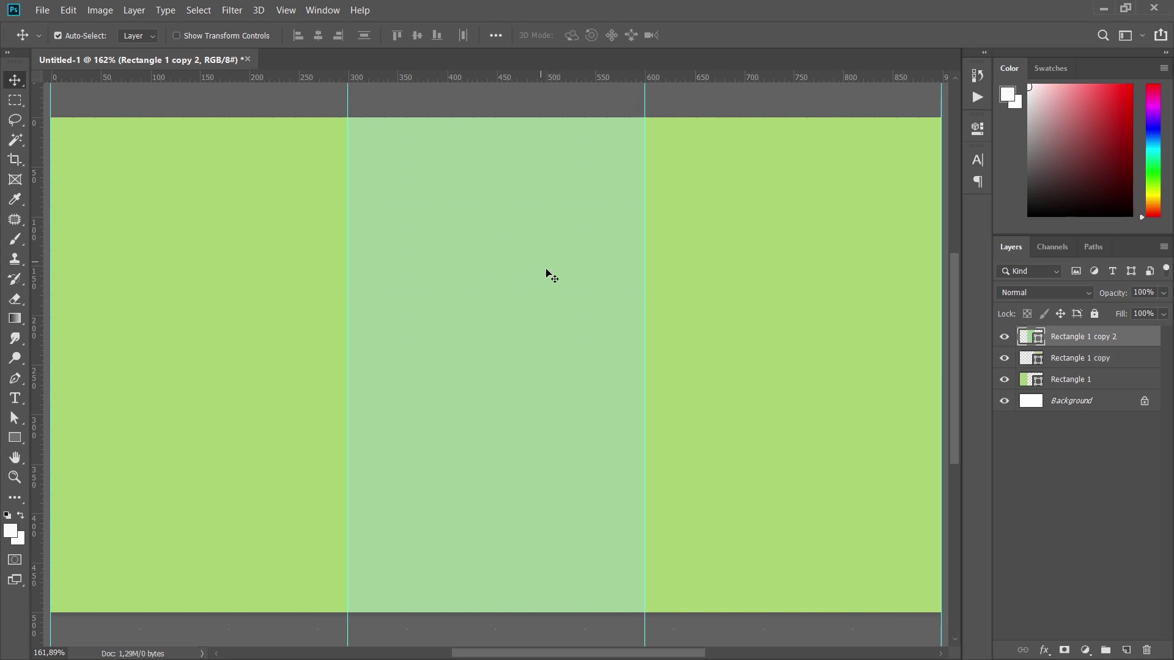
{"action": "left_click_drag", "start_coordinate": [1066, 337], "coordinate": [1059, 371]}
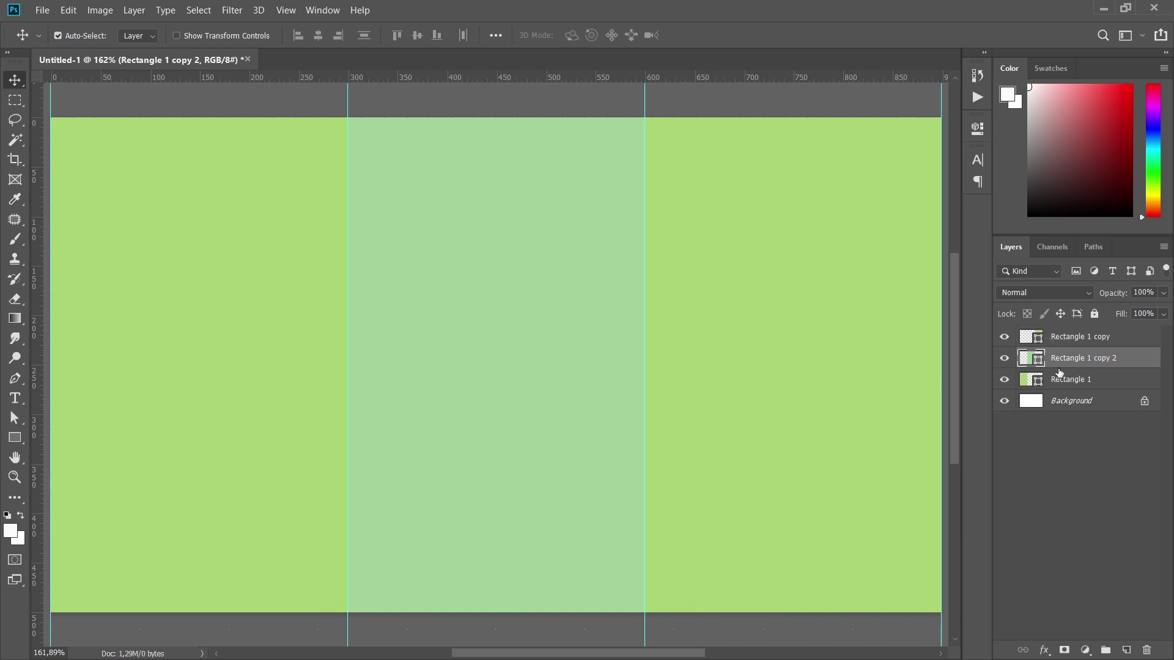
{"action": "left_click", "coordinate": [1063, 380]}
{"action": "left_click", "coordinate": [1066, 361]}
{"action": "left_click", "coordinate": [1066, 336]}
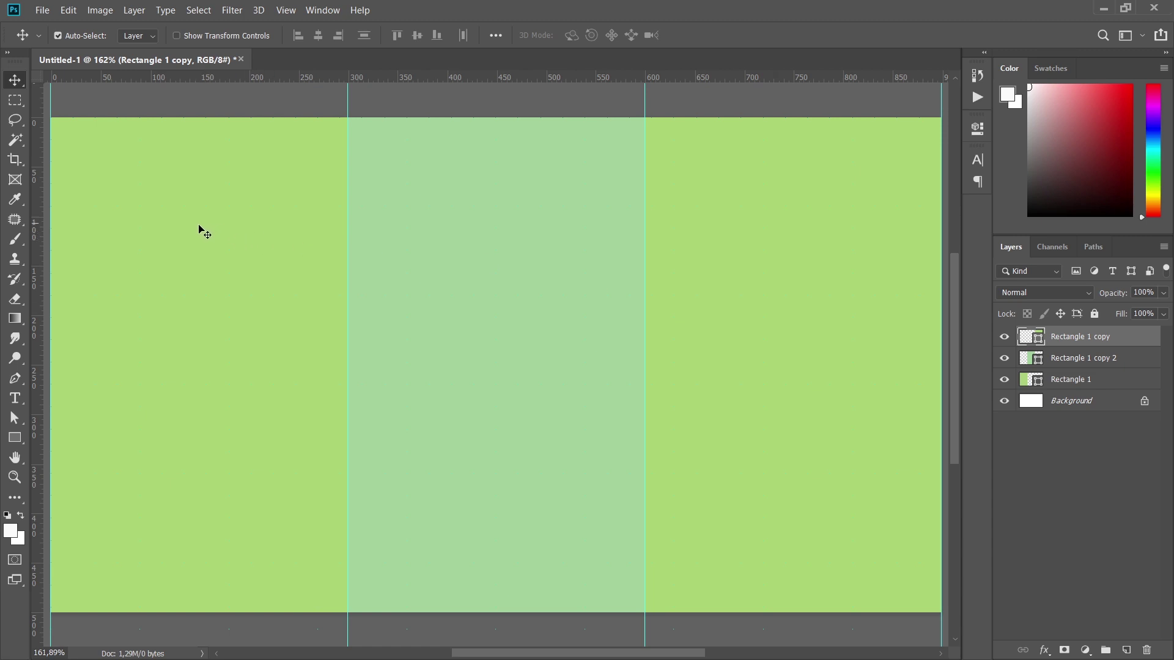
{"action": "left_click", "coordinate": [1098, 379]}
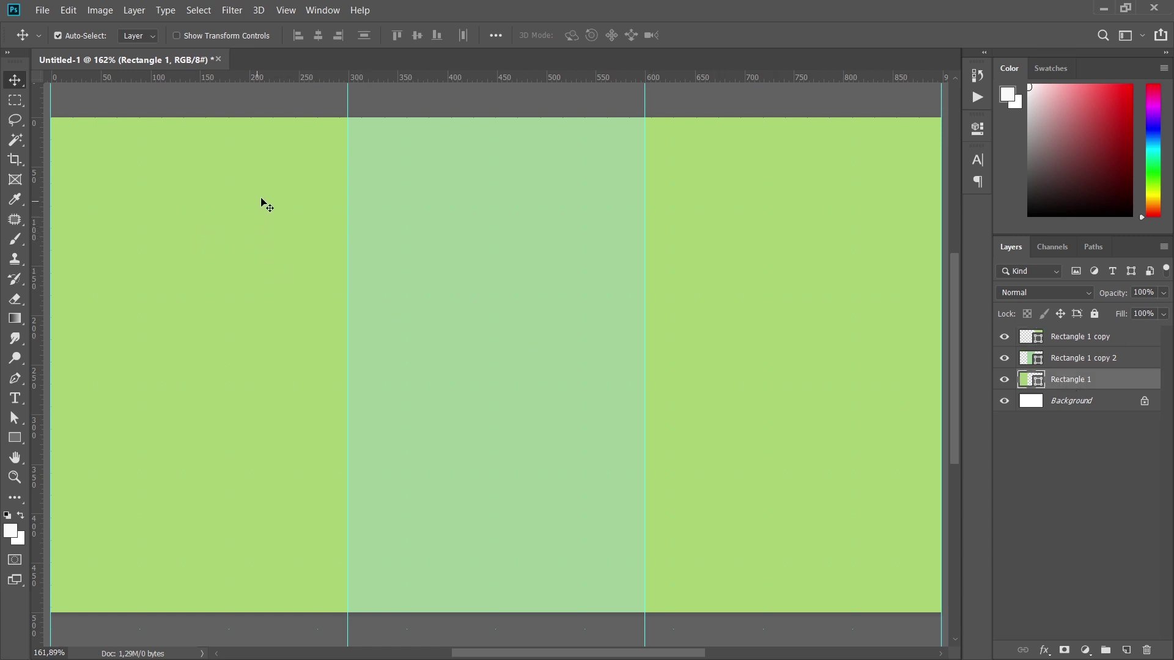
- Embed image1.jpg and position the mountain photo over the left column
{"action": "key", "text": "alt+f"}
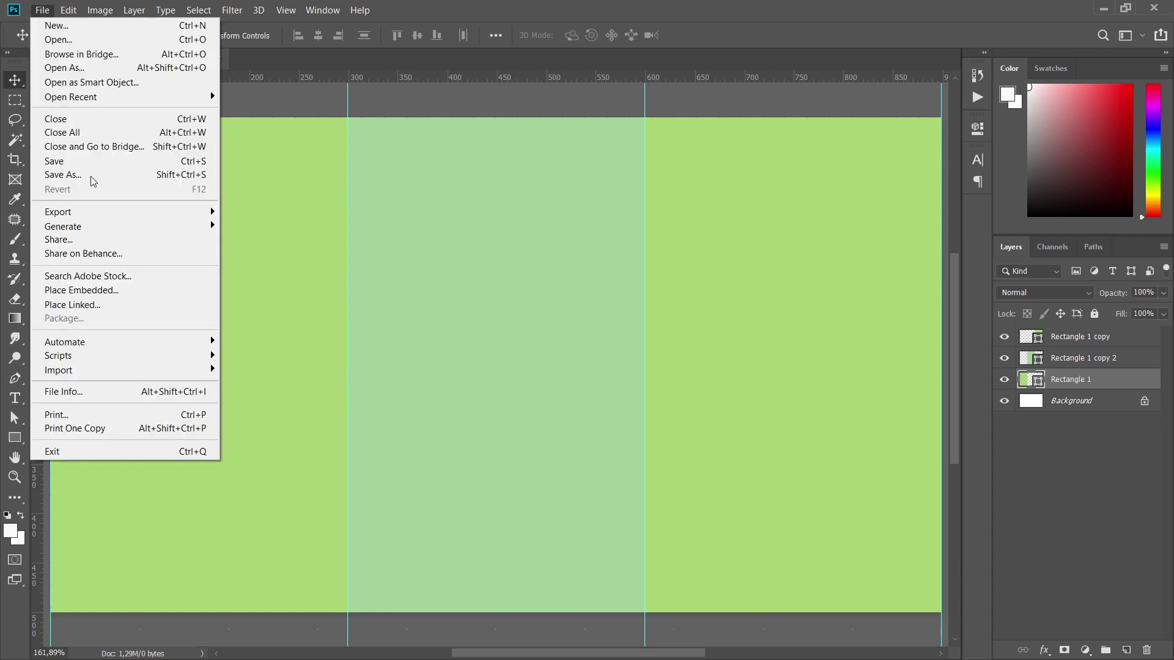
{"action": "left_click", "coordinate": [74, 291]}
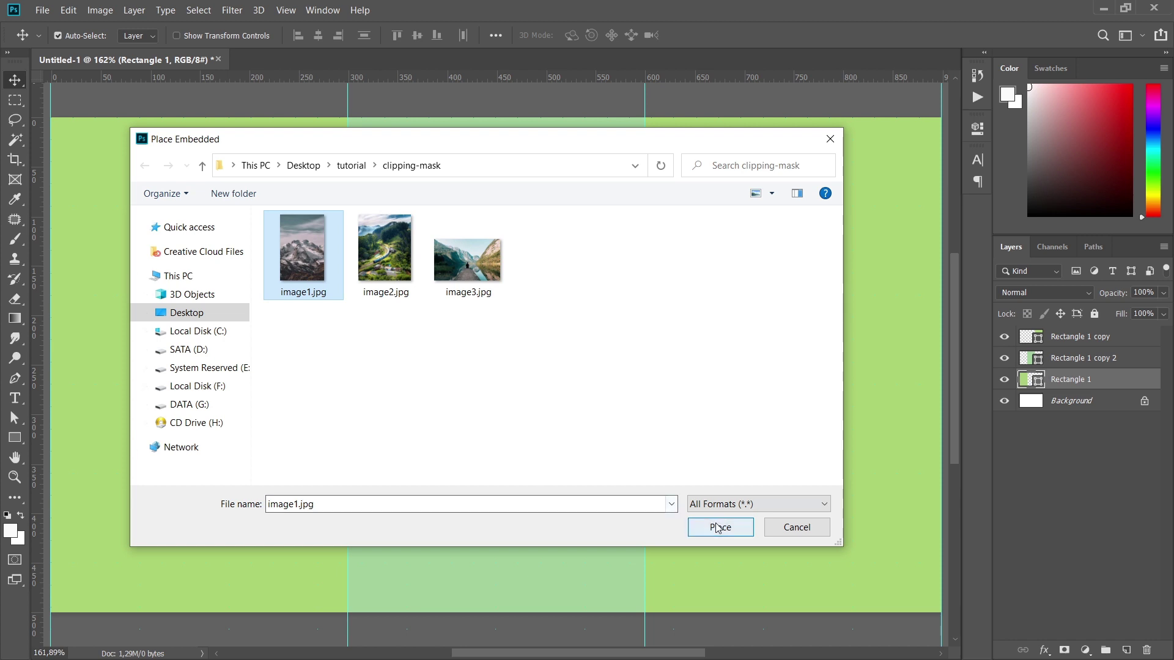
{"action": "left_click", "coordinate": [712, 527]}
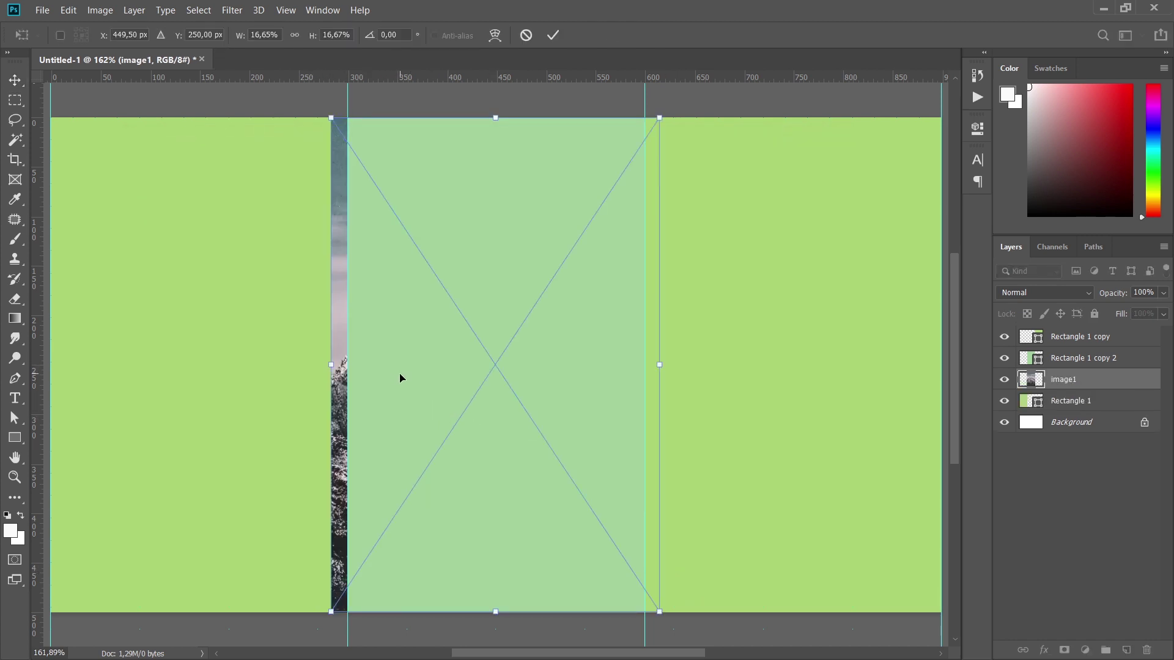
{"action": "left_click_drag", "start_coordinate": [401, 374], "coordinate": [230, 426]}
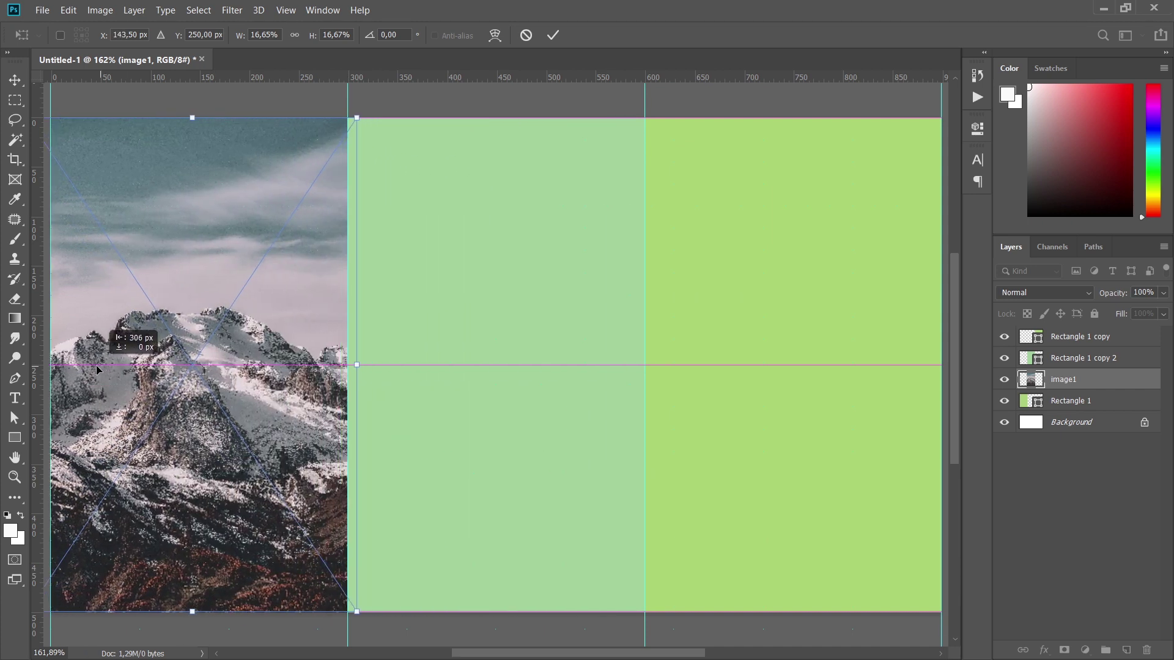
{"action": "key", "text": "Return"}
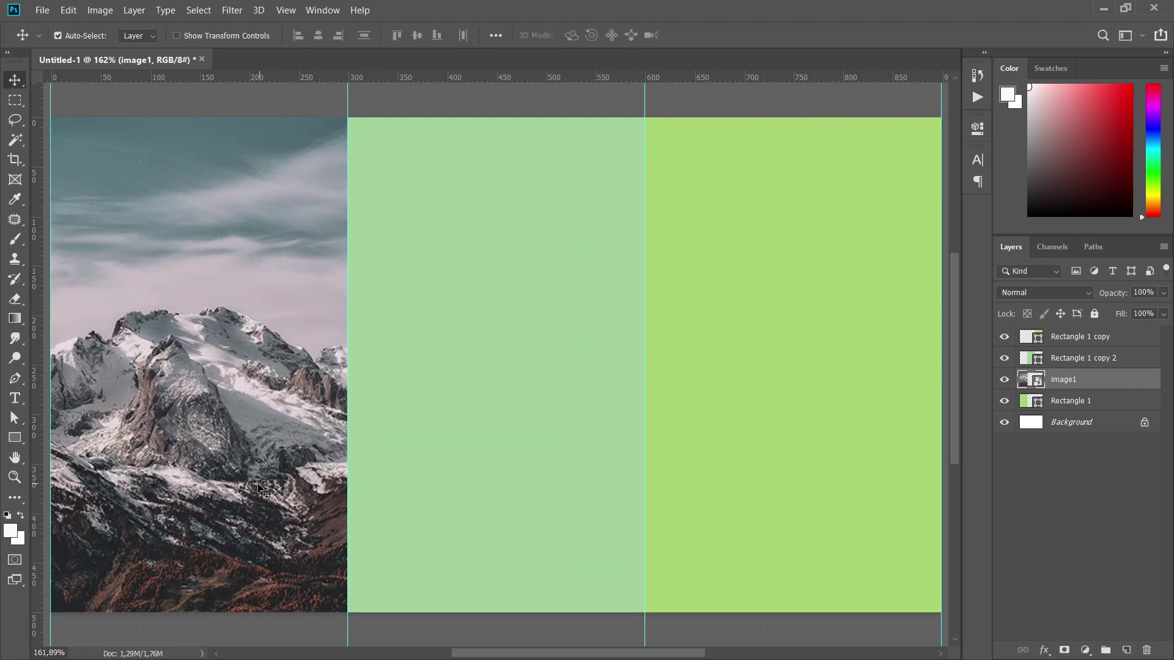
{"action": "key", "text": "ctrl+1"}
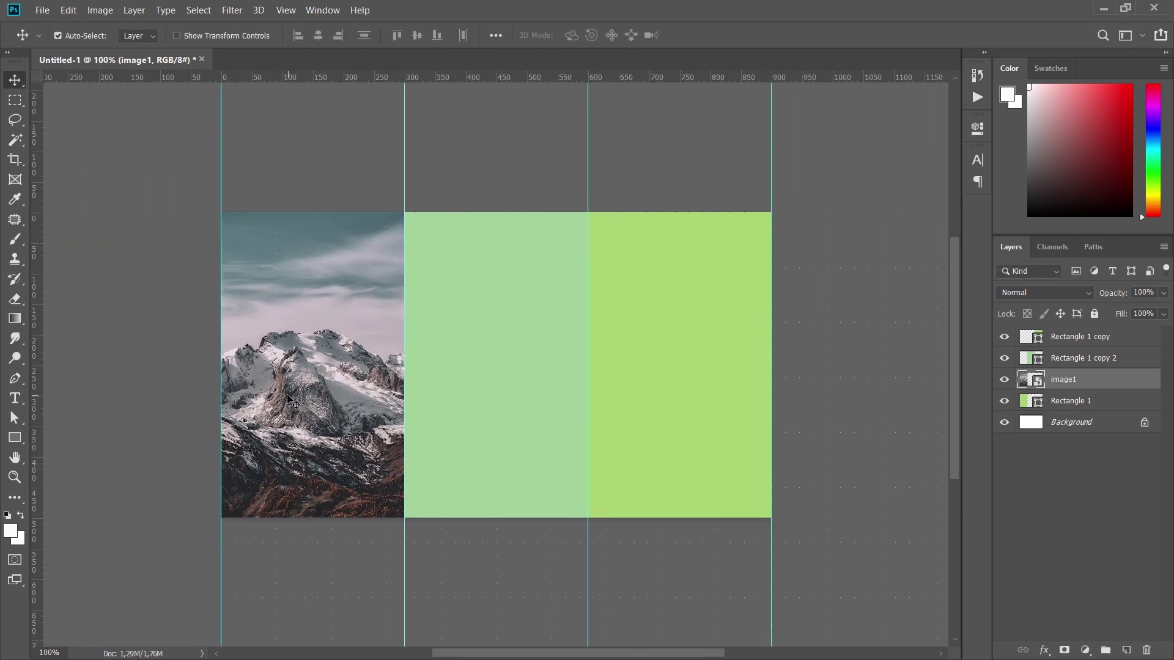
- Clip the mountain photo into Rectangle 1
{"action": "right_click", "coordinate": [1094, 381]}
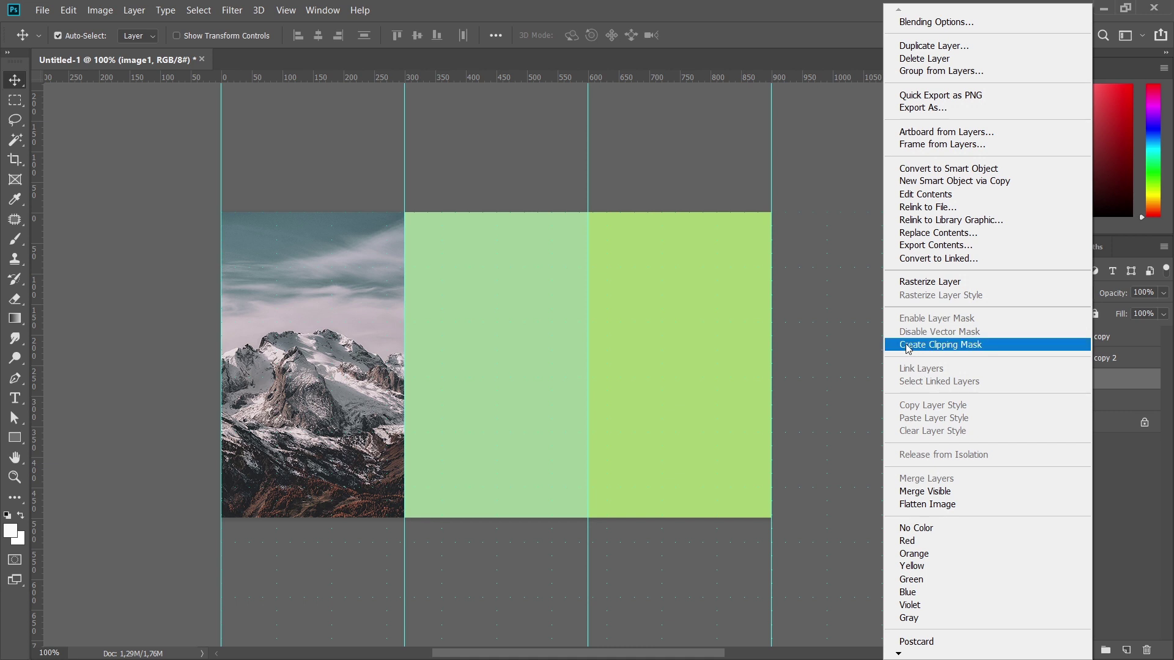
{"action": "left_click", "coordinate": [915, 347]}
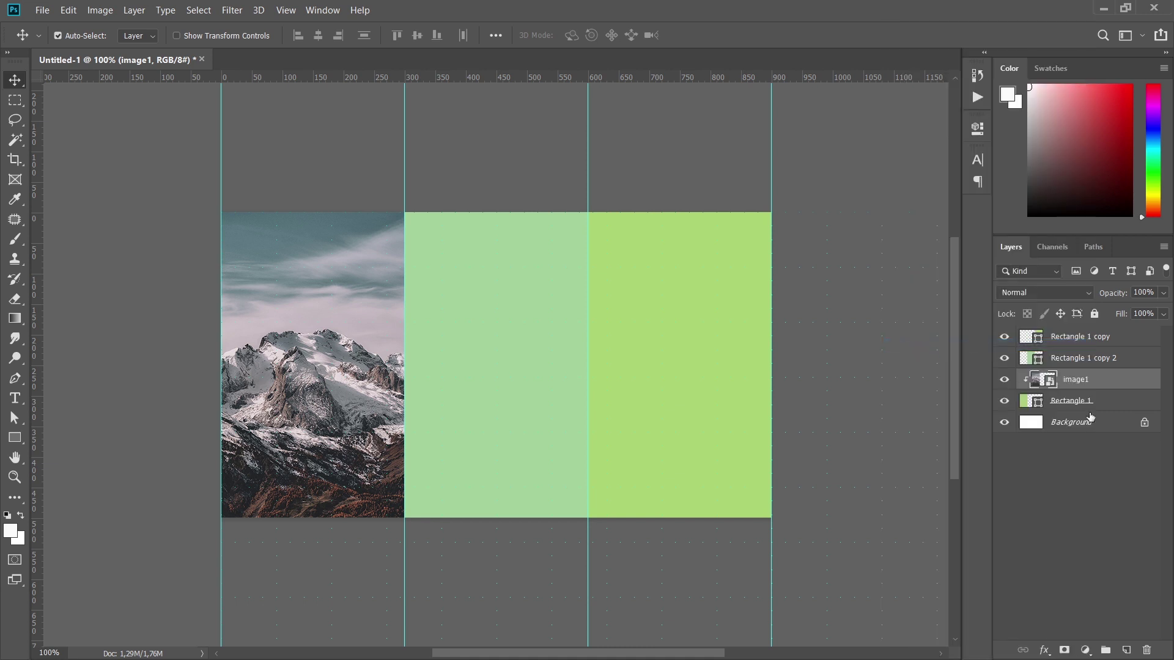
{"action": "left_click", "coordinate": [1075, 401]}
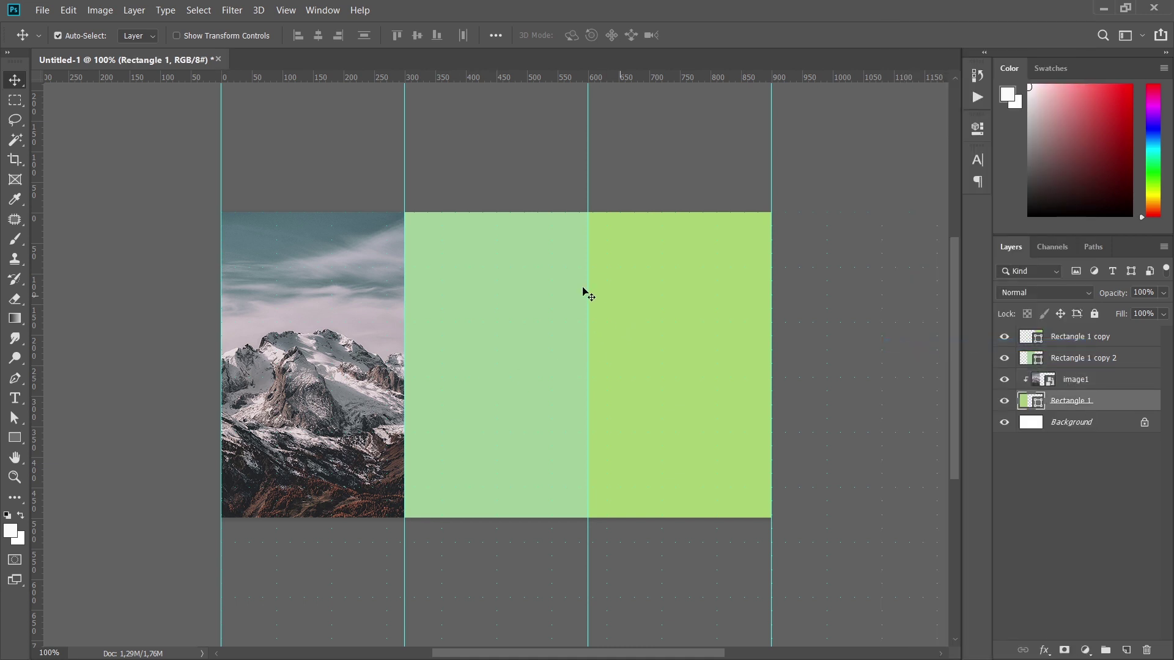
{"action": "left_click", "coordinate": [1073, 360]}
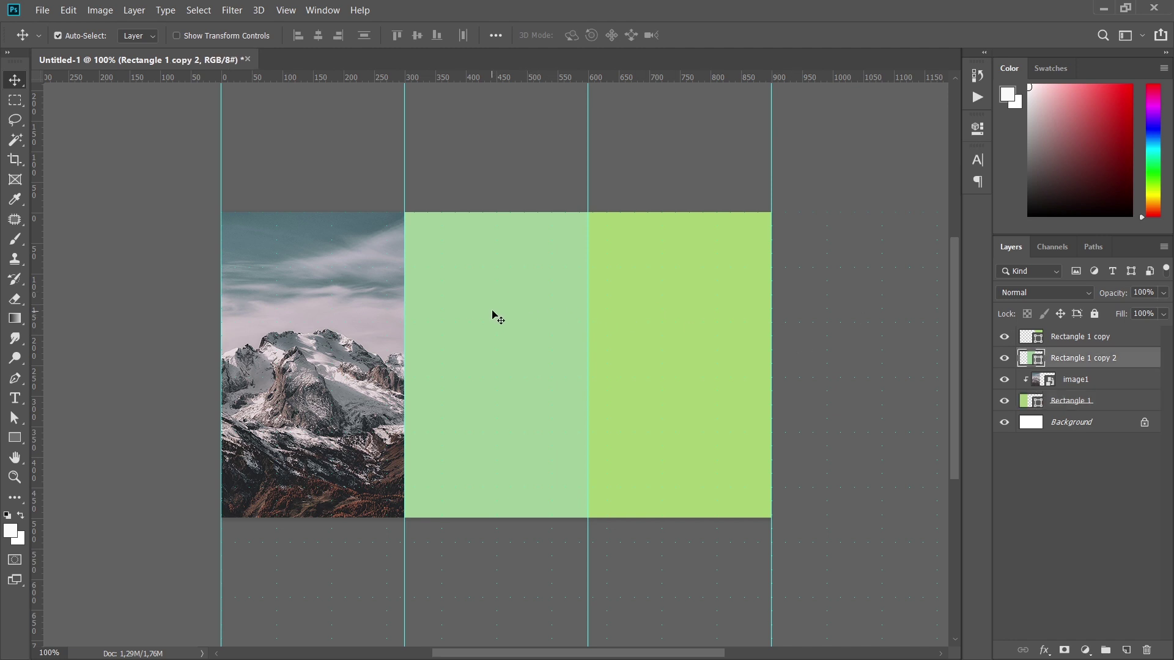
- Embed image2.jpg and nudge the train photo slightly right
{"action": "key", "text": "alt+f"}
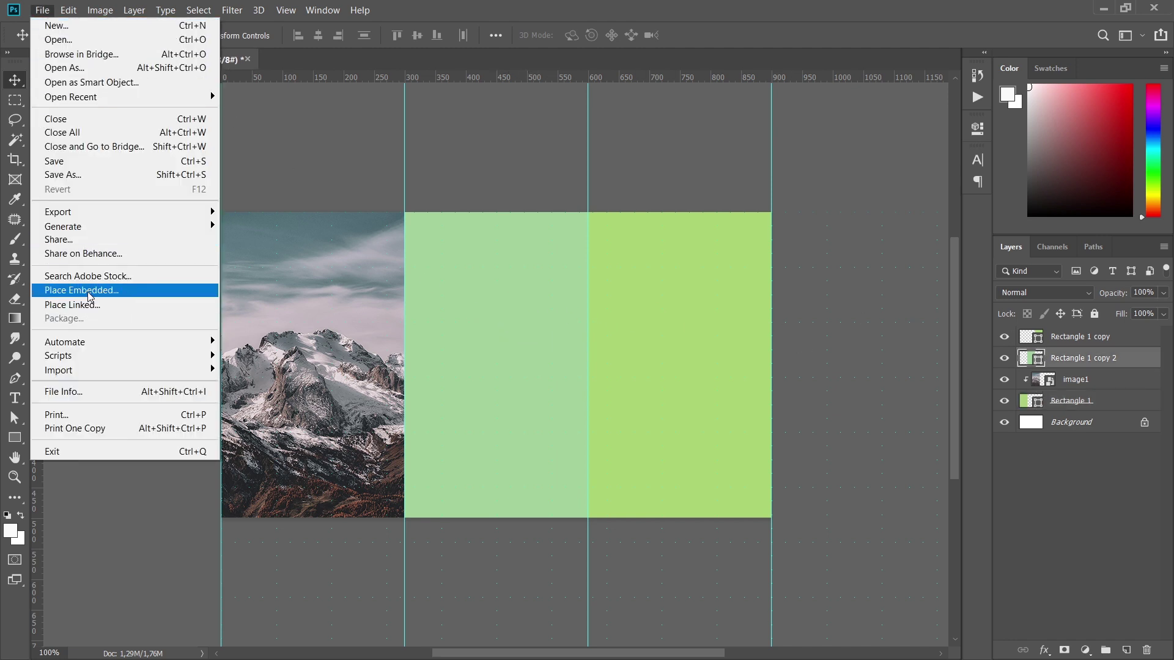
{"action": "left_click", "coordinate": [86, 291]}
{"action": "left_click", "coordinate": [385, 248]}
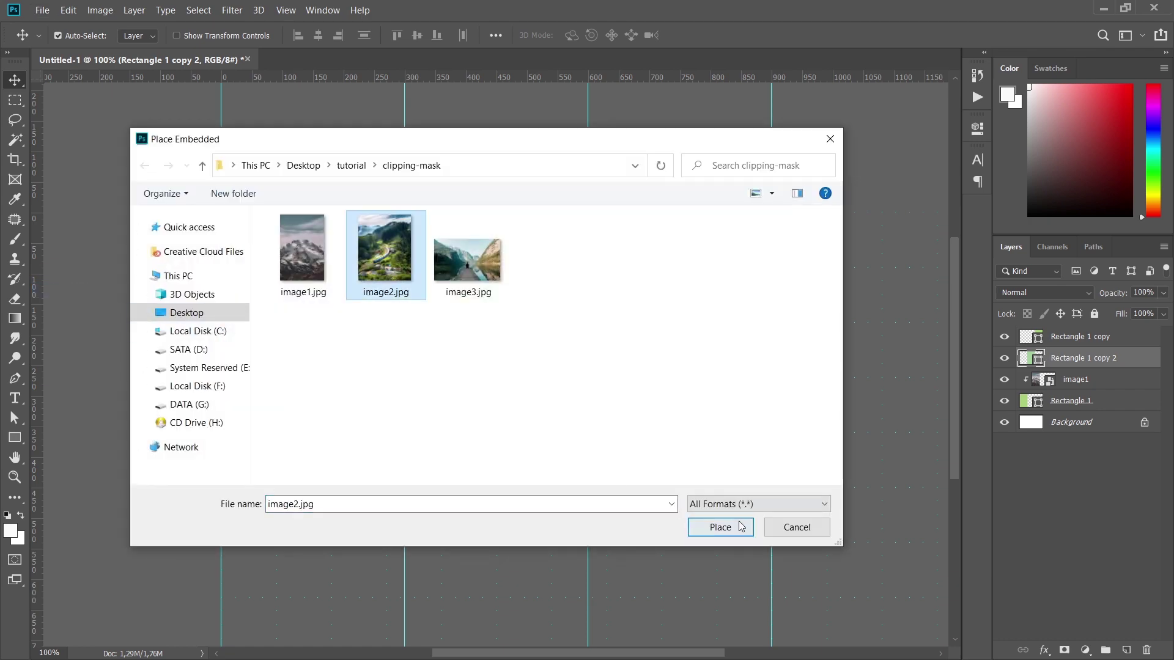
{"action": "left_click", "coordinate": [720, 527]}
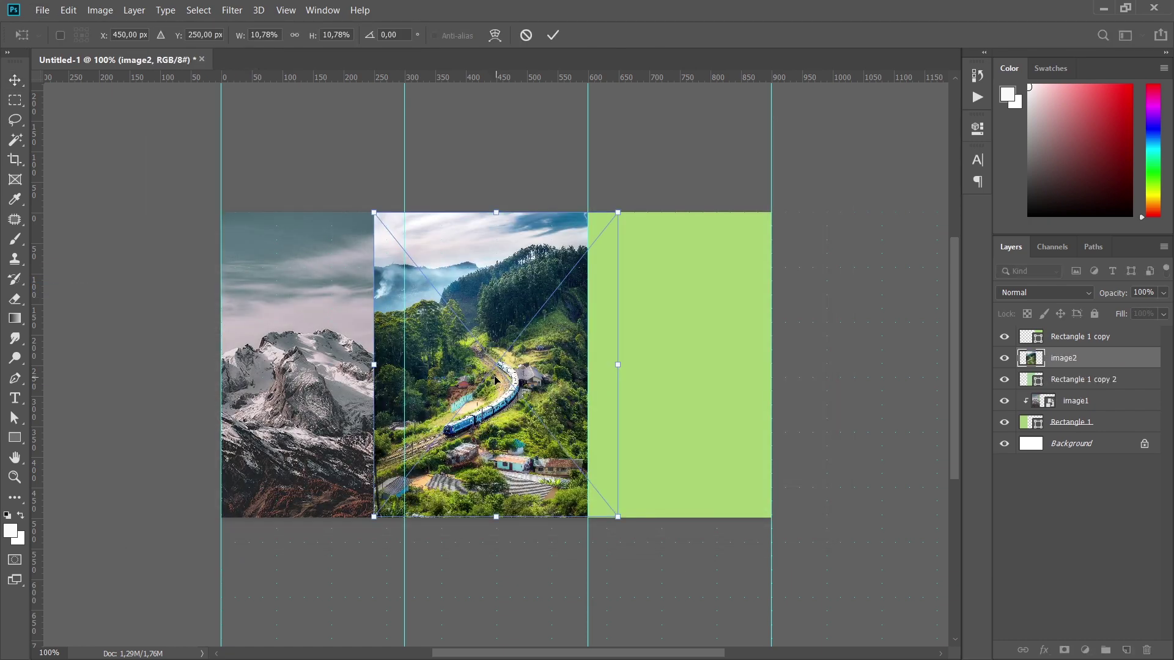
{"action": "key", "text": "Return"}
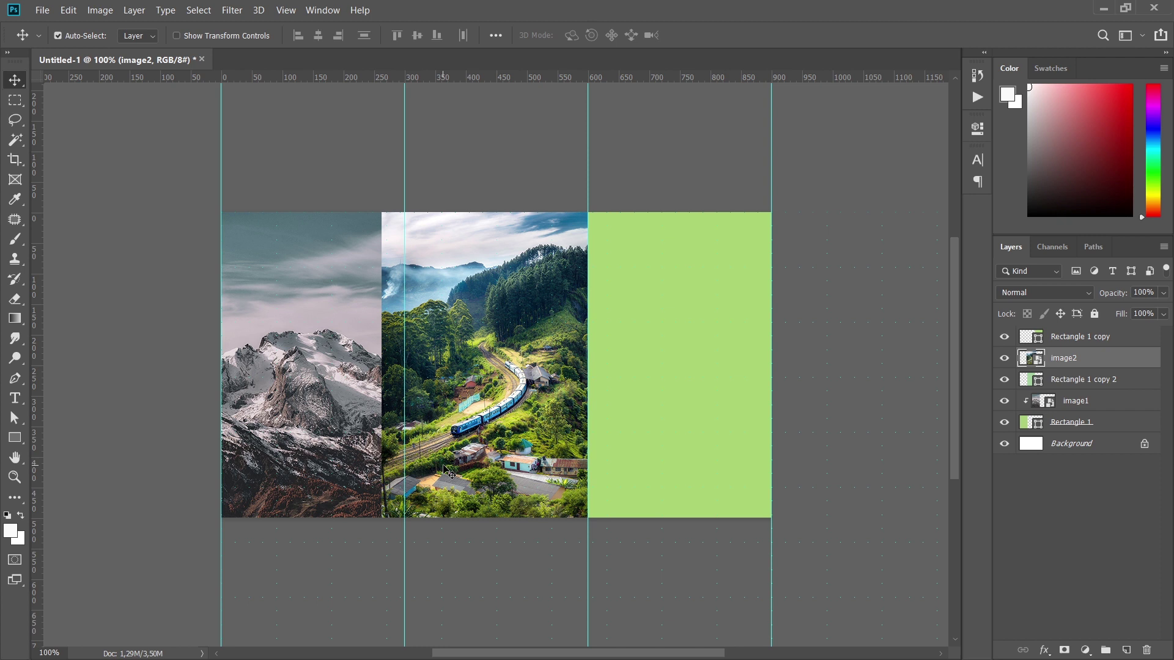
{"action": "left_click_drag", "start_coordinate": [492, 408], "coordinate": [499, 408]}
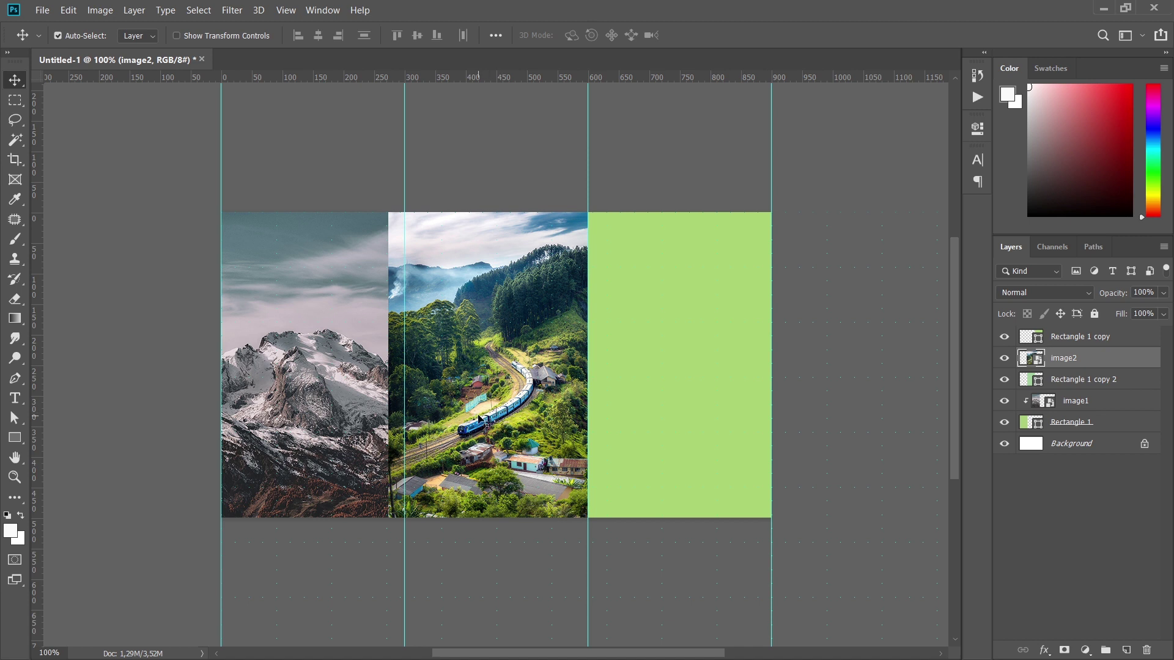
- Clip the train photo into the middle rectangle and fine-tune its position in the column
{"action": "right_click", "coordinate": [1083, 363]}
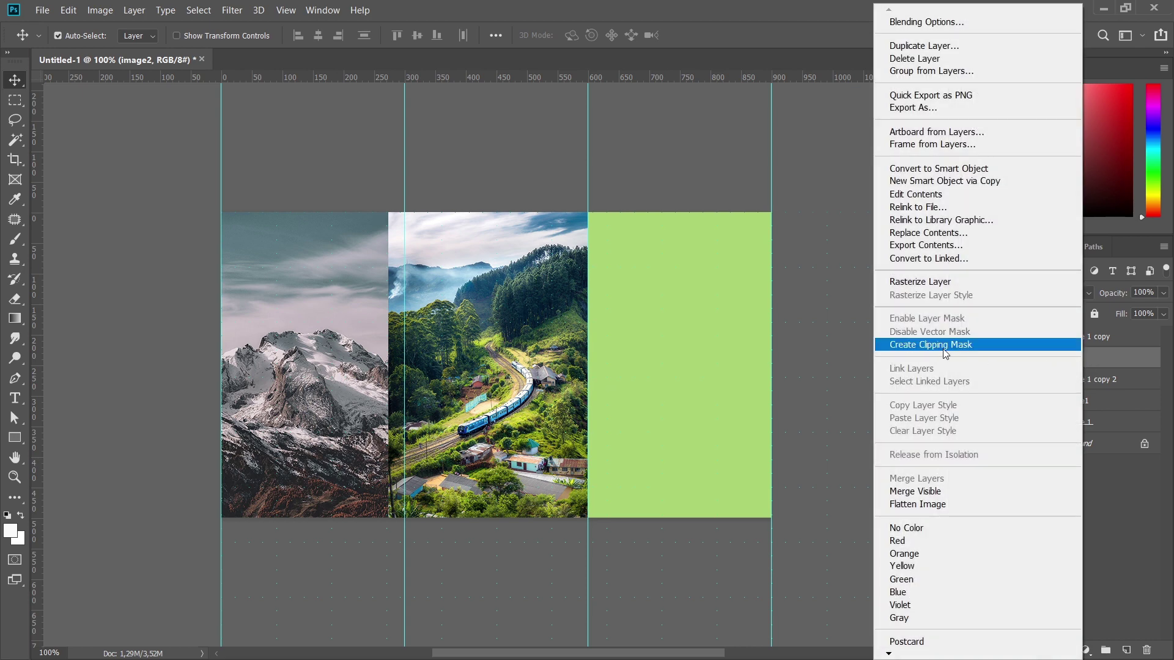
{"action": "left_click", "coordinate": [901, 346]}
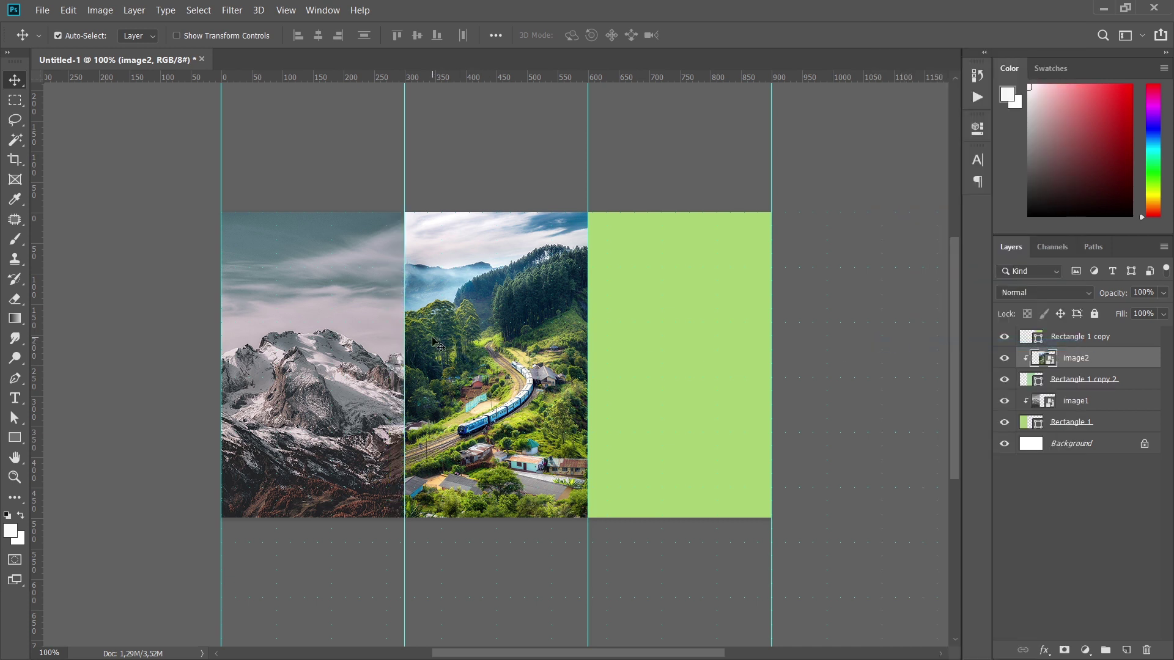
{"action": "left_click_drag", "start_coordinate": [450, 344], "coordinate": [477, 338]}
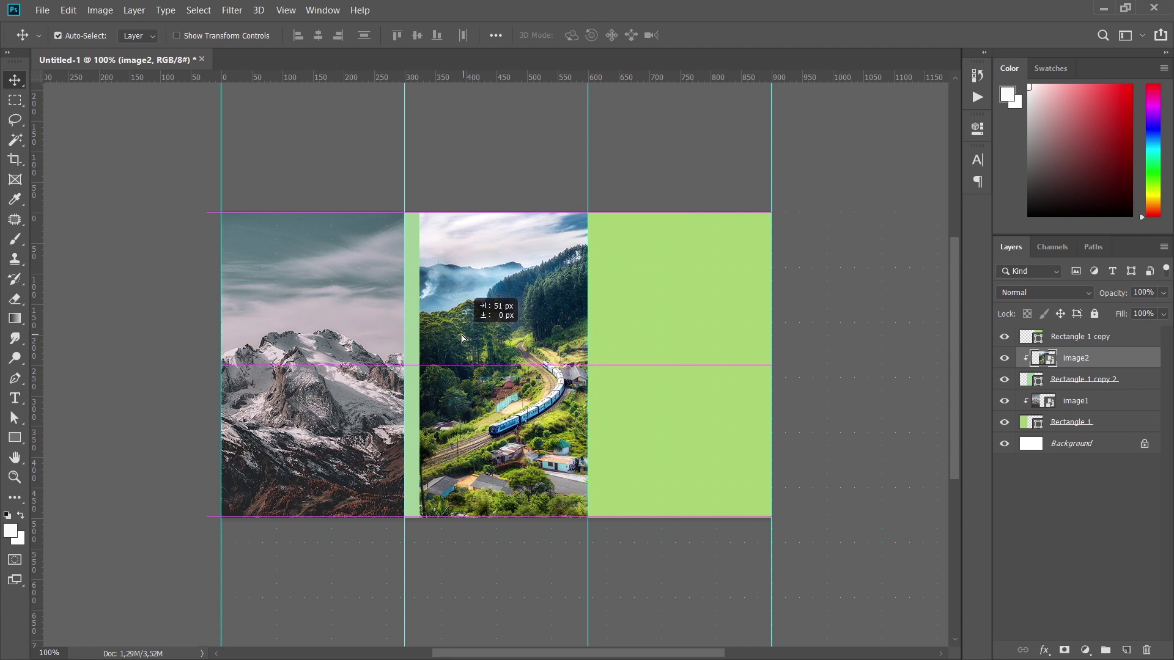
{"action": "mouse_move", "coordinate": [478, 338]}
{"action": "left_mouse_down"}
{"action": "mouse_move", "coordinate": [440, 344]}
{"action": "mouse_move", "coordinate": [475, 359]}
{"action": "left_mouse_up"}
- With Rectangle 1 copy selected, embed image3.jpg and place it over the right column
{"action": "left_click", "coordinate": [1129, 340]}
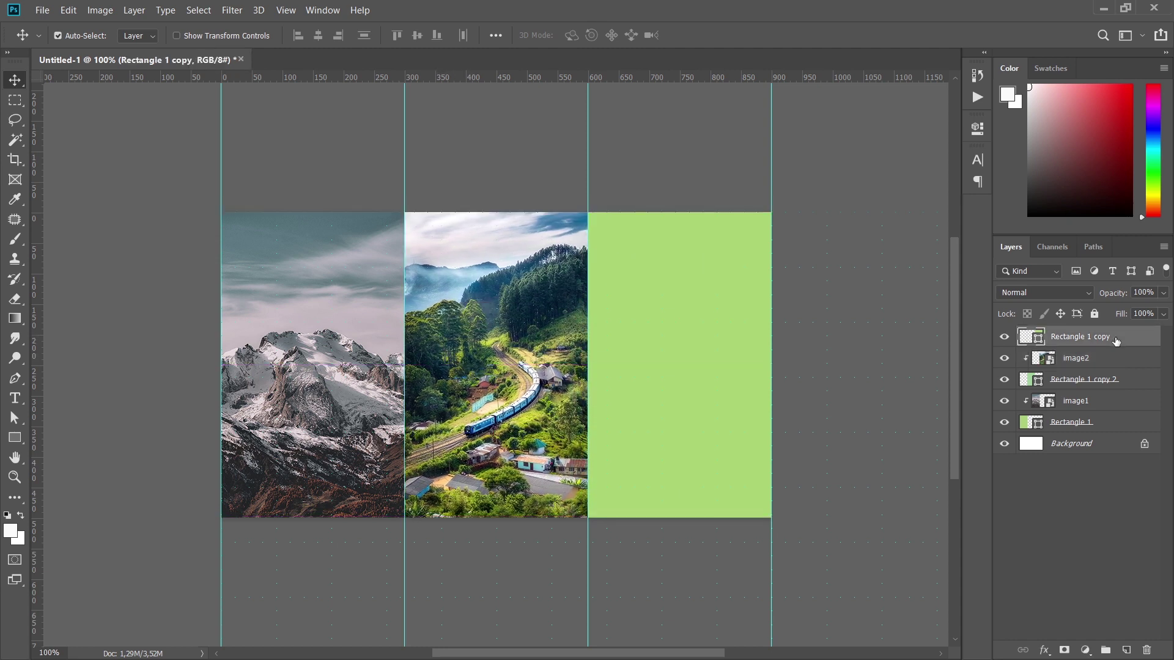
{"action": "left_click", "coordinate": [44, 11]}
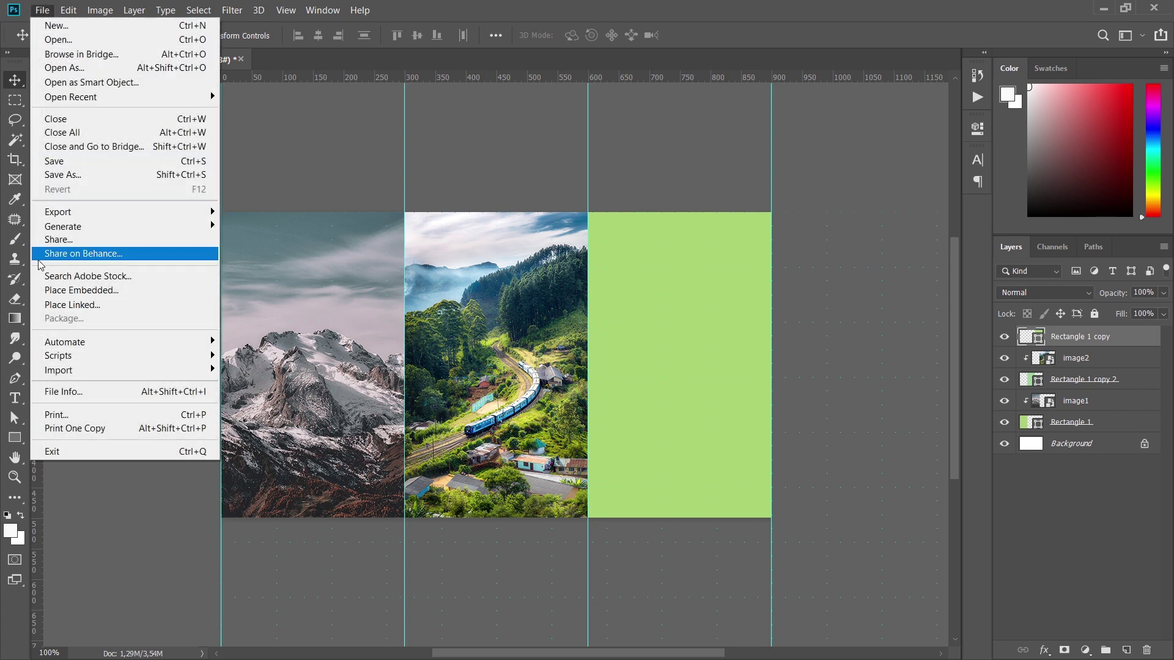
{"action": "left_click", "coordinate": [65, 291]}
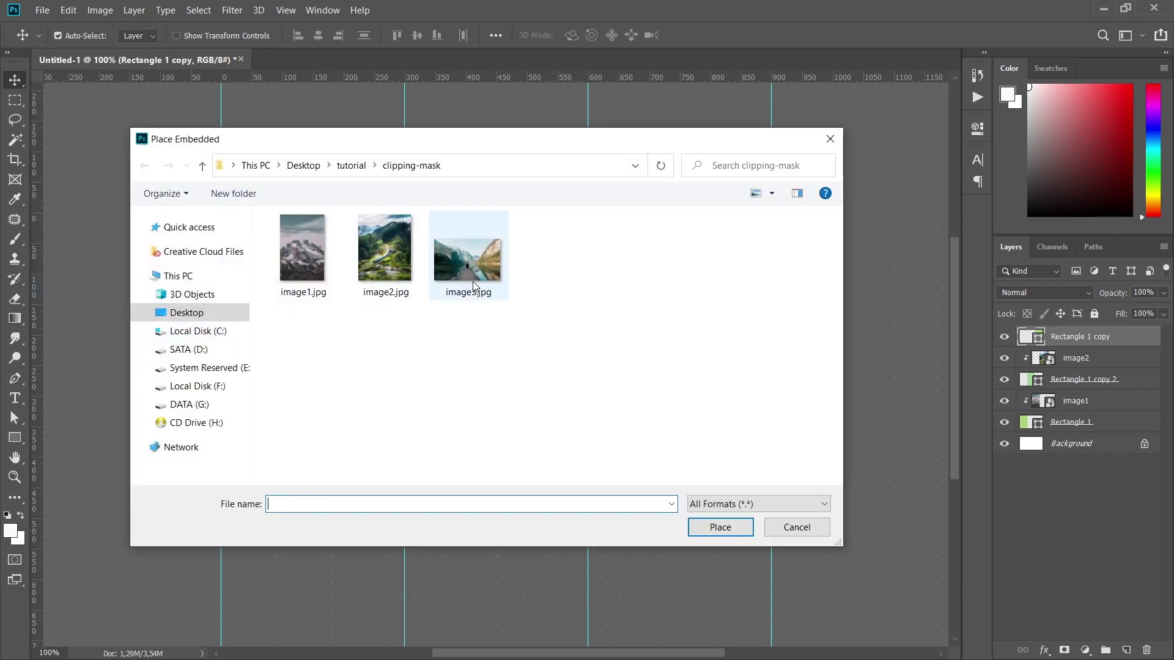
{"action": "left_click", "coordinate": [470, 284]}
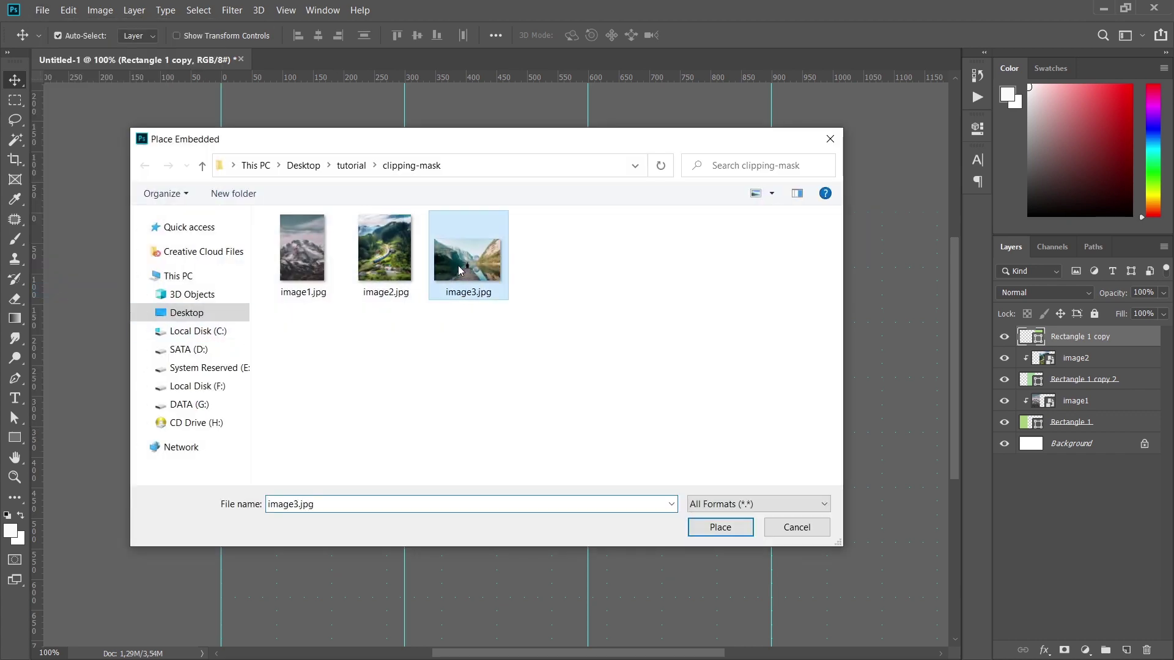
{"action": "left_click", "coordinate": [706, 529]}
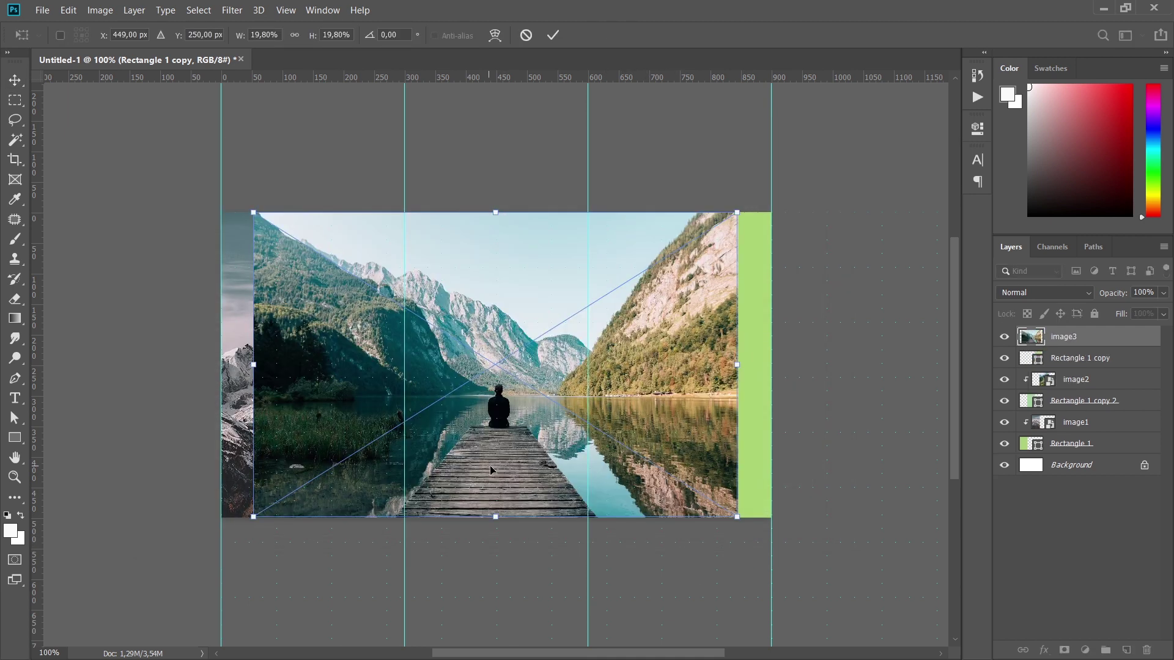
{"action": "left_click_drag", "start_coordinate": [562, 429], "coordinate": [680, 408]}
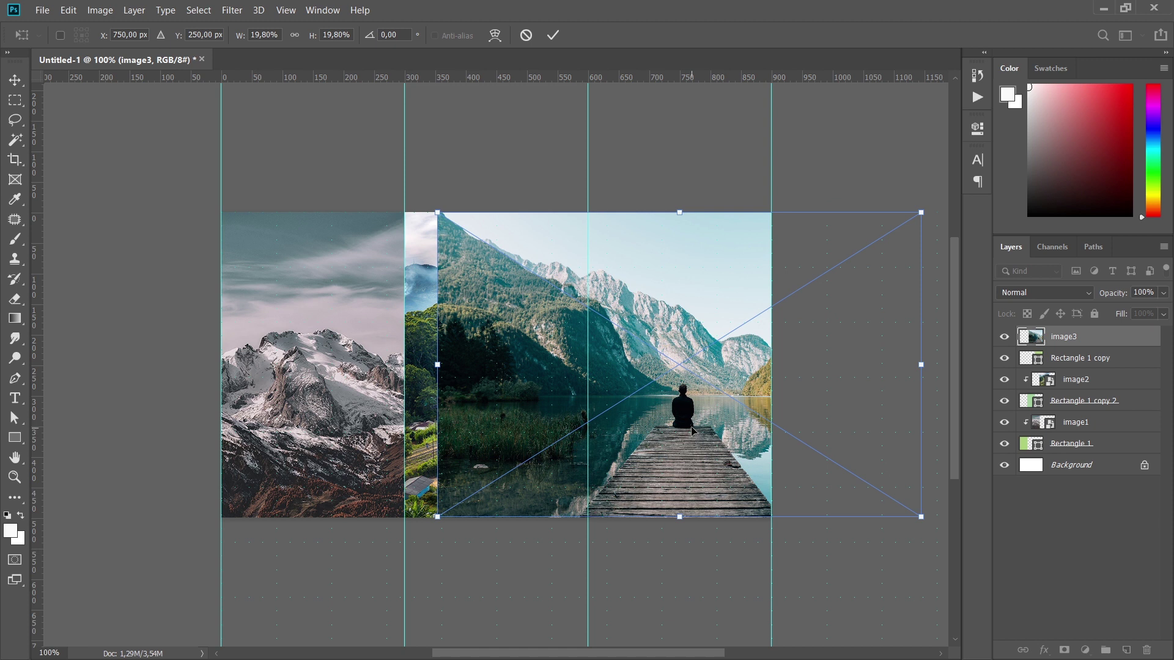
{"action": "key", "text": "Return"}
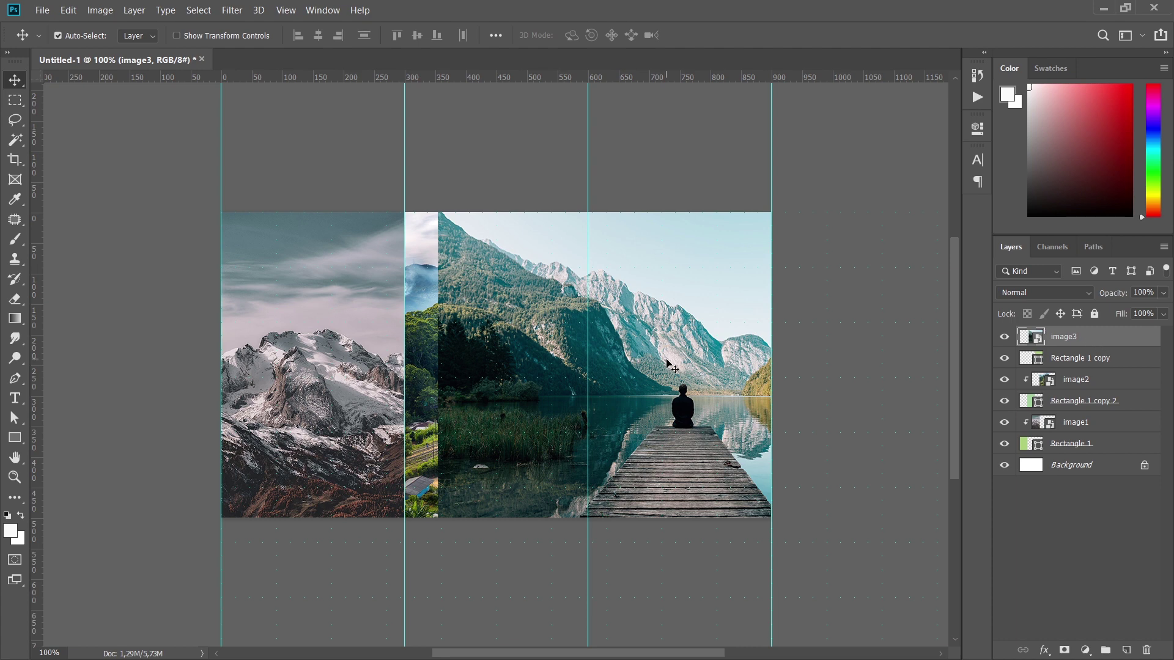
- Clip the lake dock photo into the right rectangle and shift it left
{"action": "right_click", "coordinate": [1122, 342]}
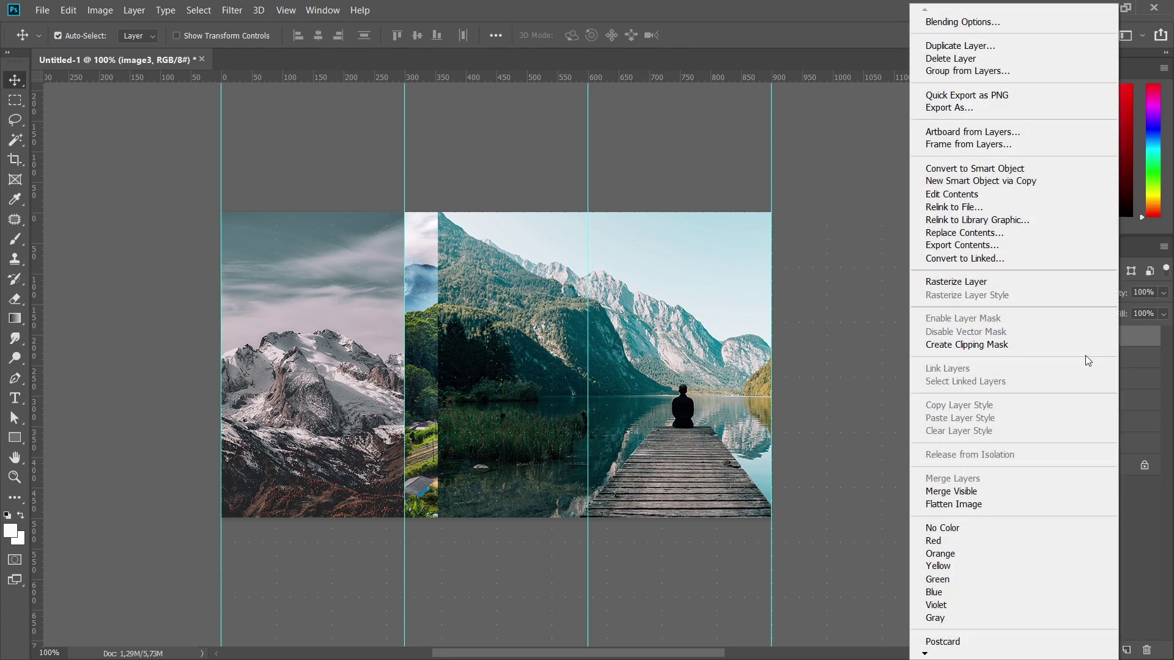
{"action": "left_click", "coordinate": [945, 345]}
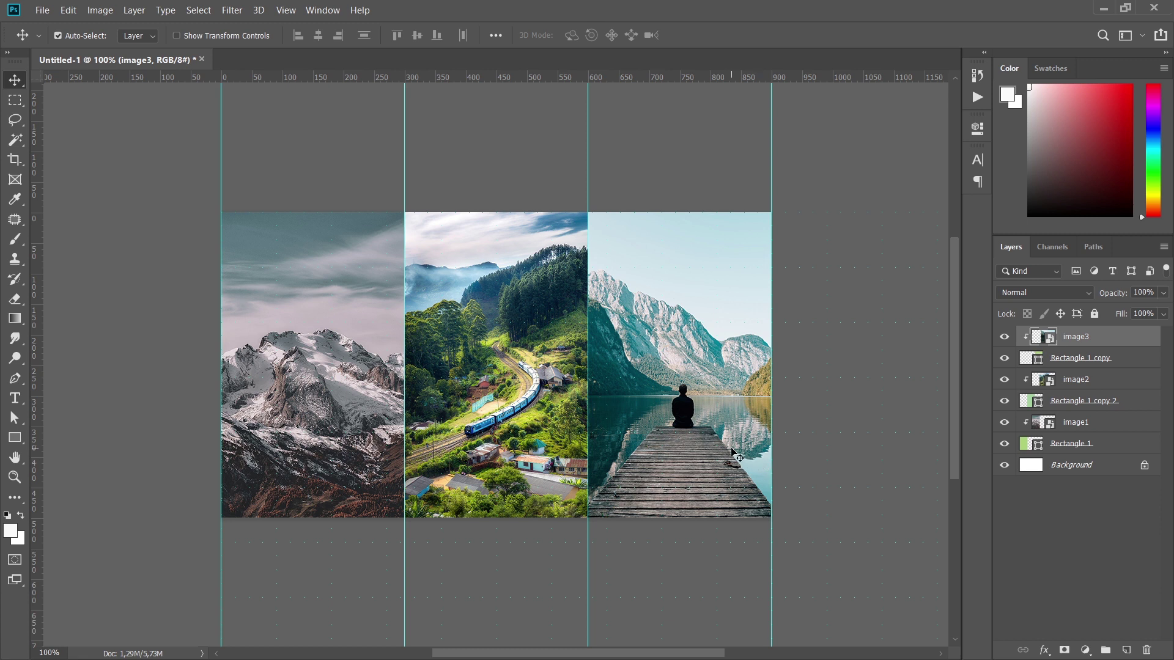
{"action": "left_click_drag", "start_coordinate": [740, 462], "coordinate": [699, 463]}
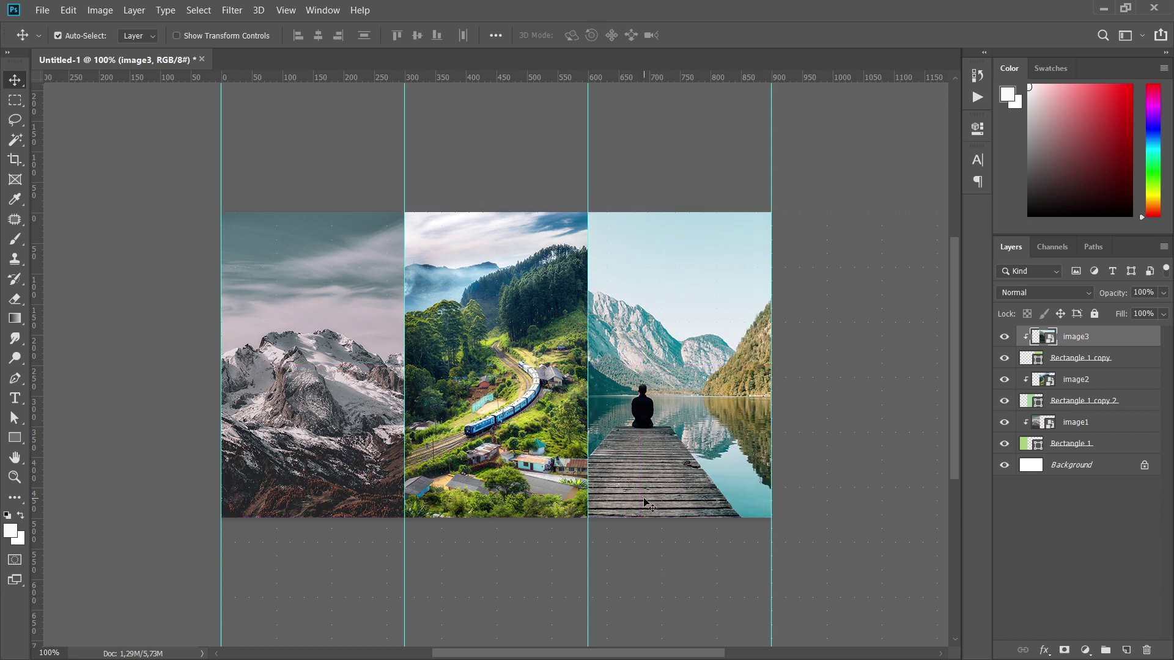
- Clear all column guides and fit the finished triptych in the window
{"action": "key", "text": "alt+v"}
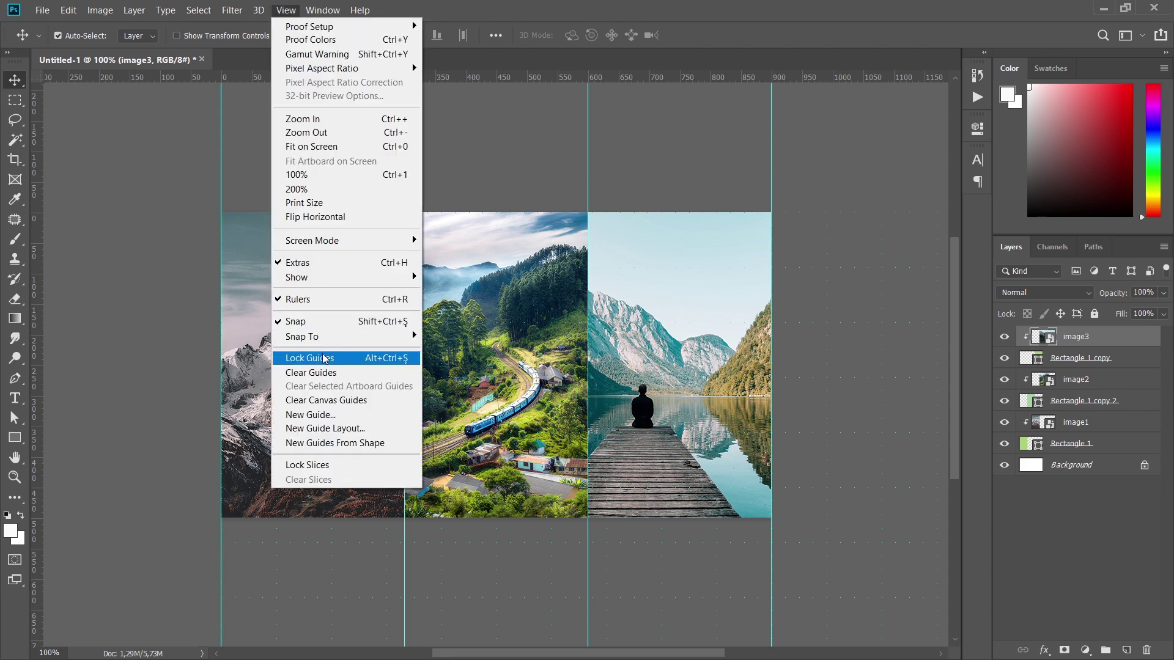
{"action": "left_click", "coordinate": [314, 374]}
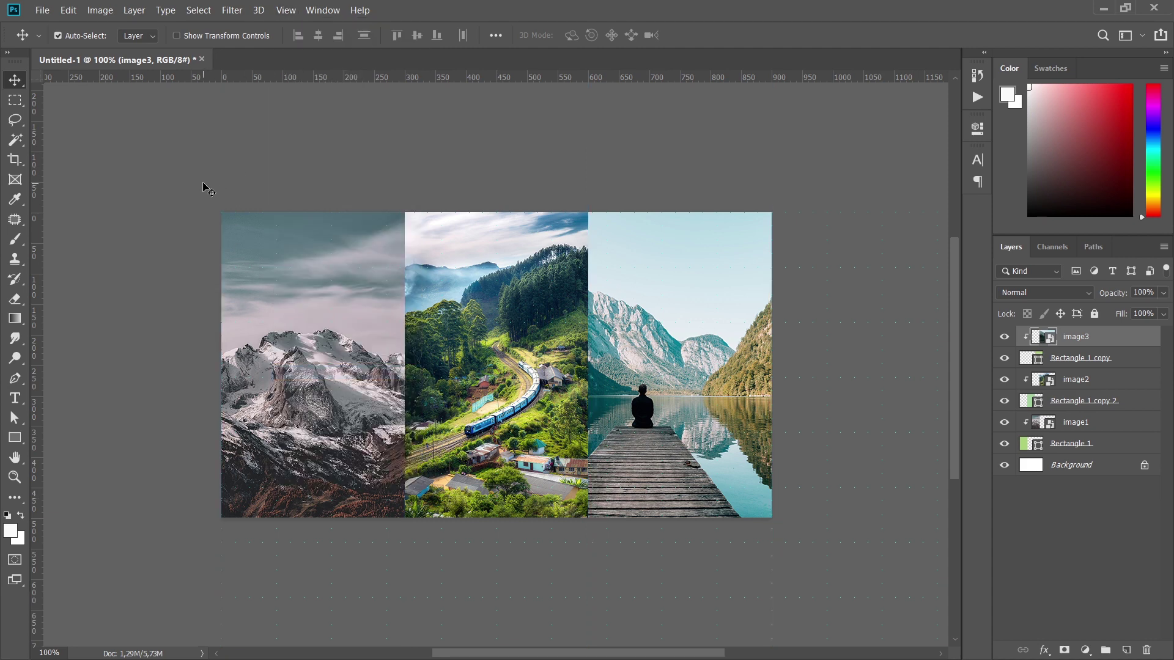
{"action": "key", "text": "ctrl+0"}
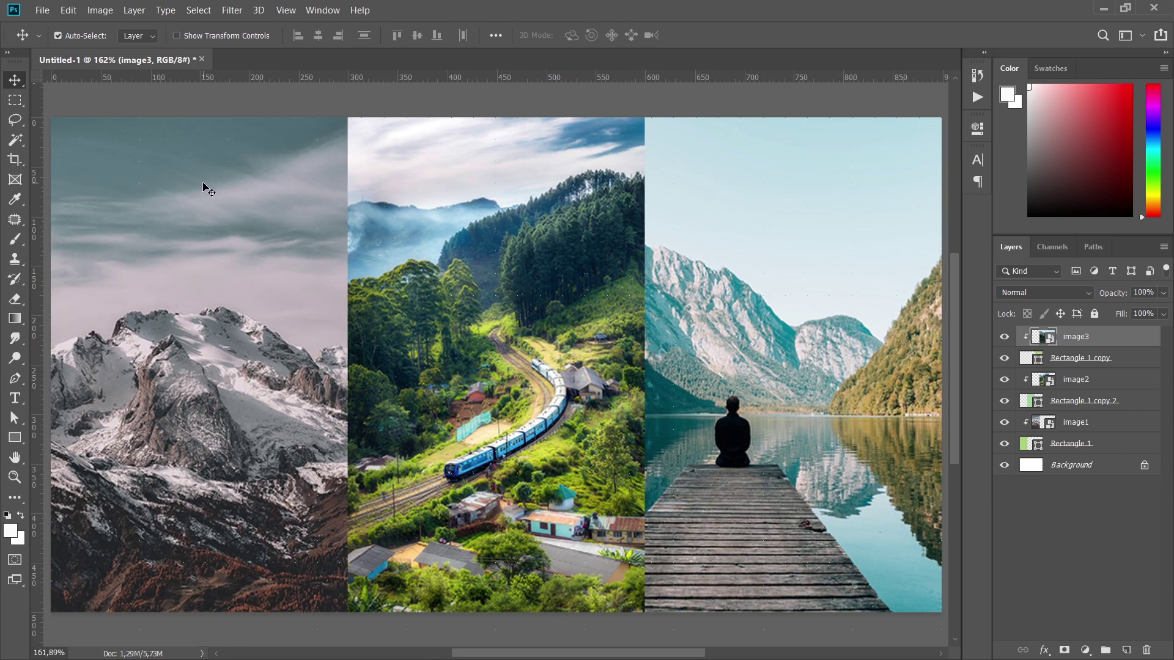